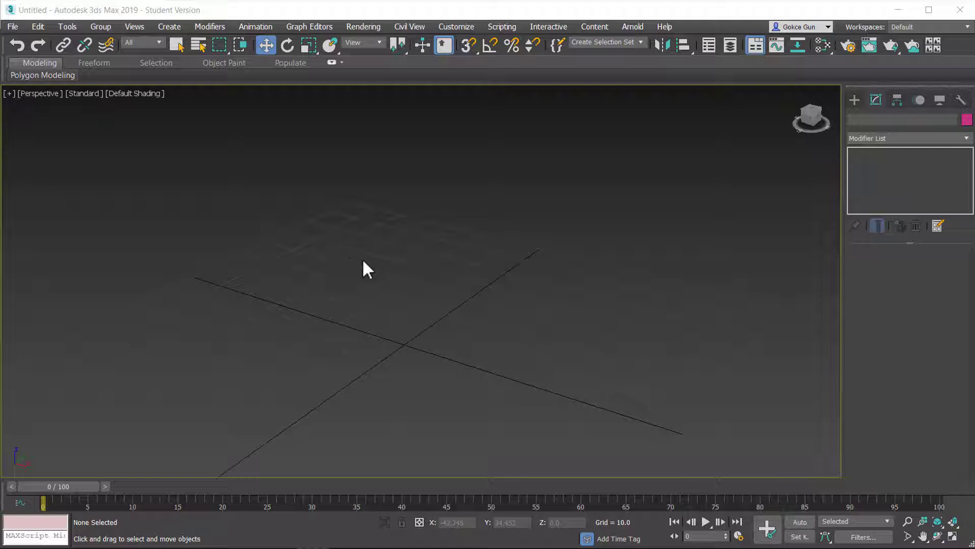
middle_click(388, 261)
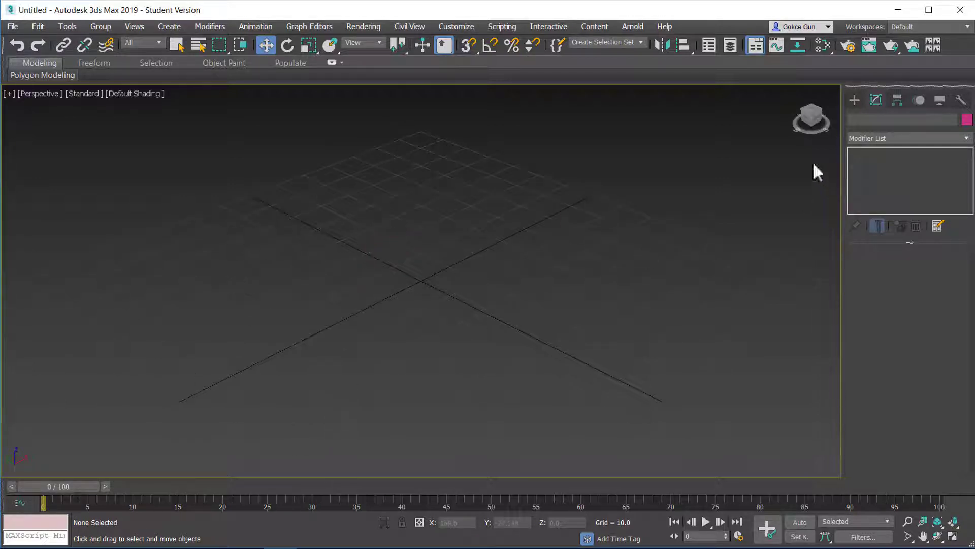
key(alt+w)
key(alt+w)
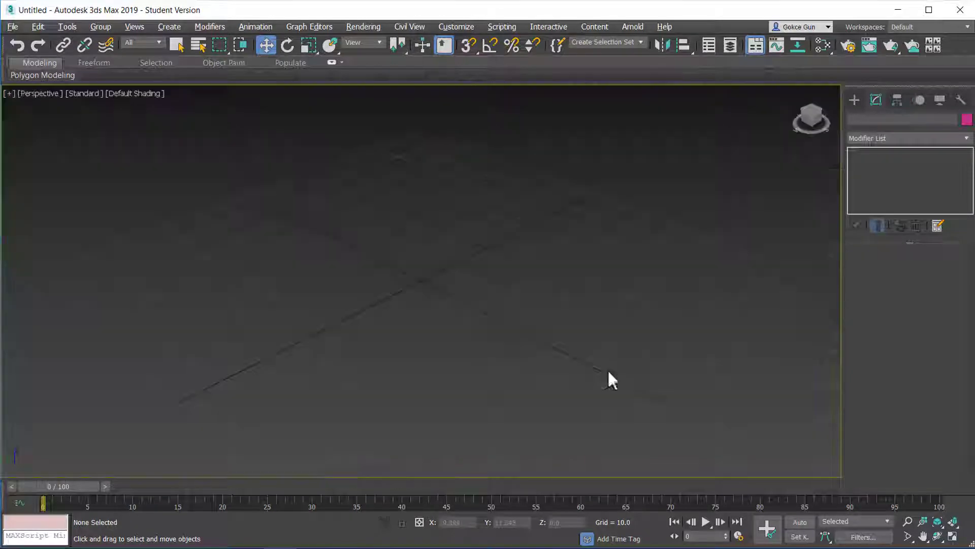
Step: Create a teapot with a radius of about 38 near the centre of the grid and frame it in the Perspective view
click(855, 100)
click(854, 118)
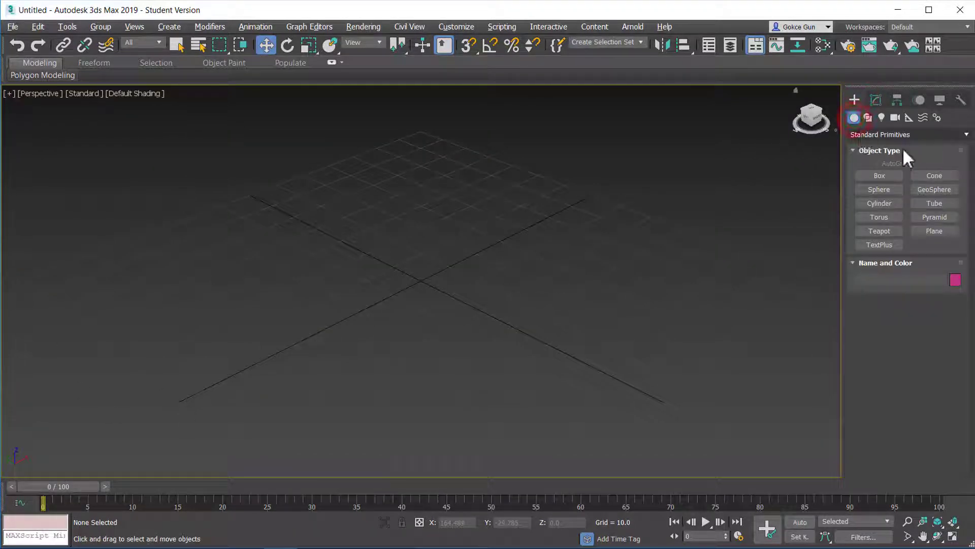
click(879, 231)
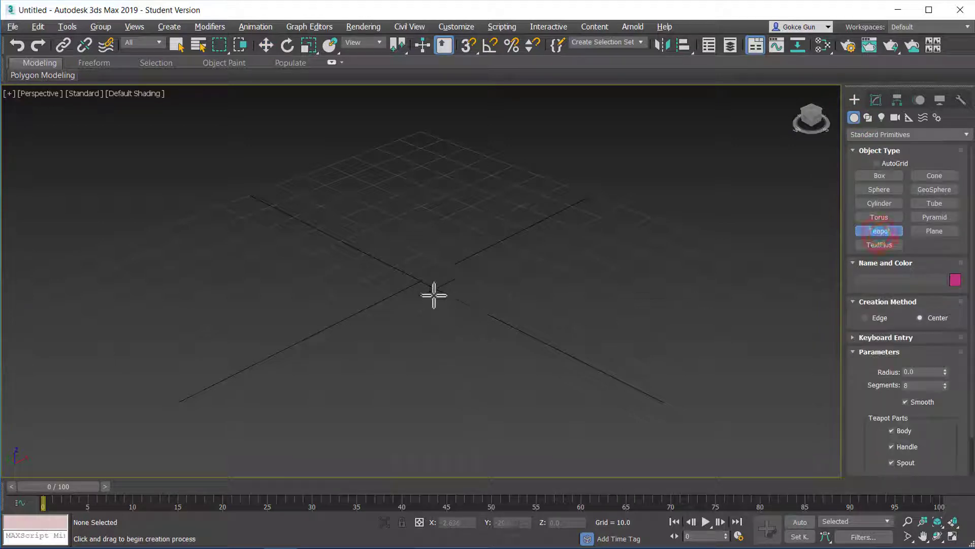
drag(422, 277, 562, 255)
key(w)
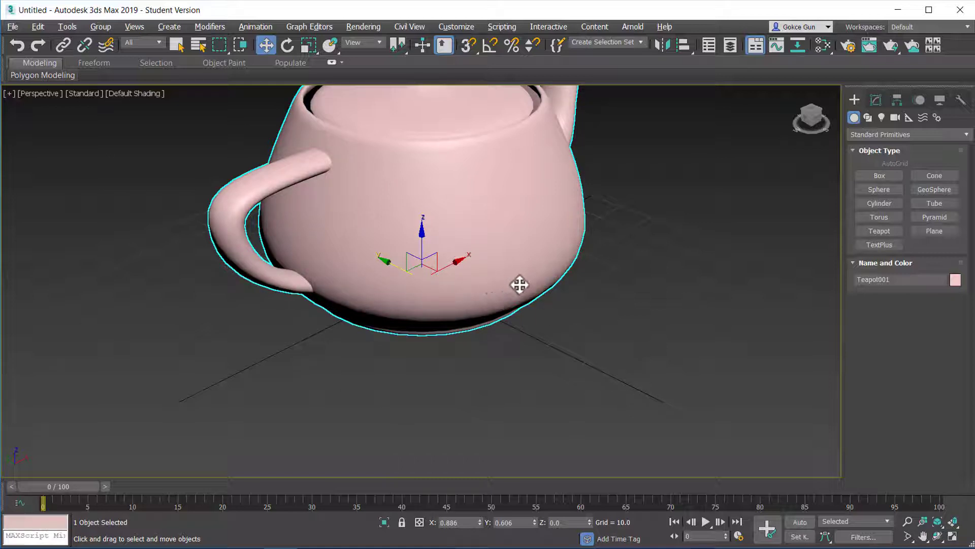
key(z)
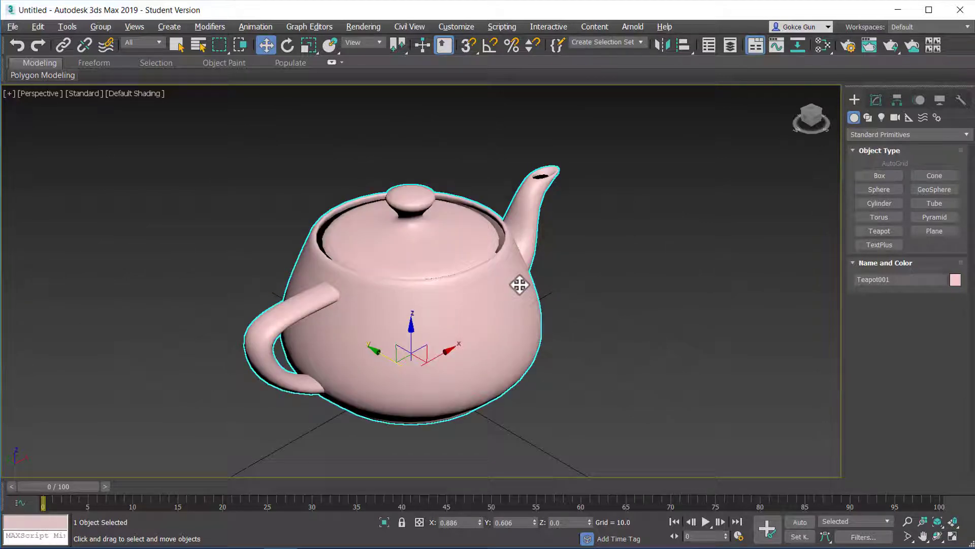
Step: Set the teapot's radius to 30
click(875, 100)
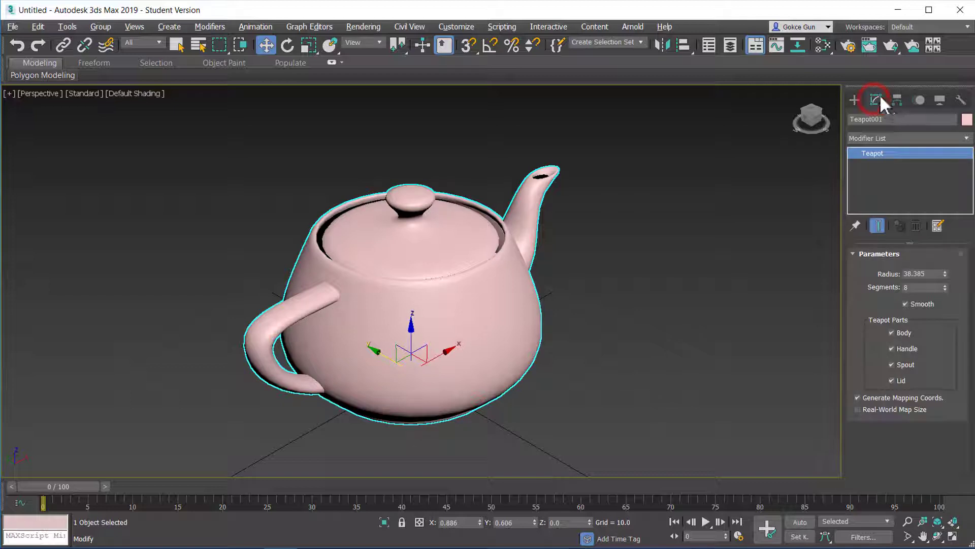
double_click(925, 273)
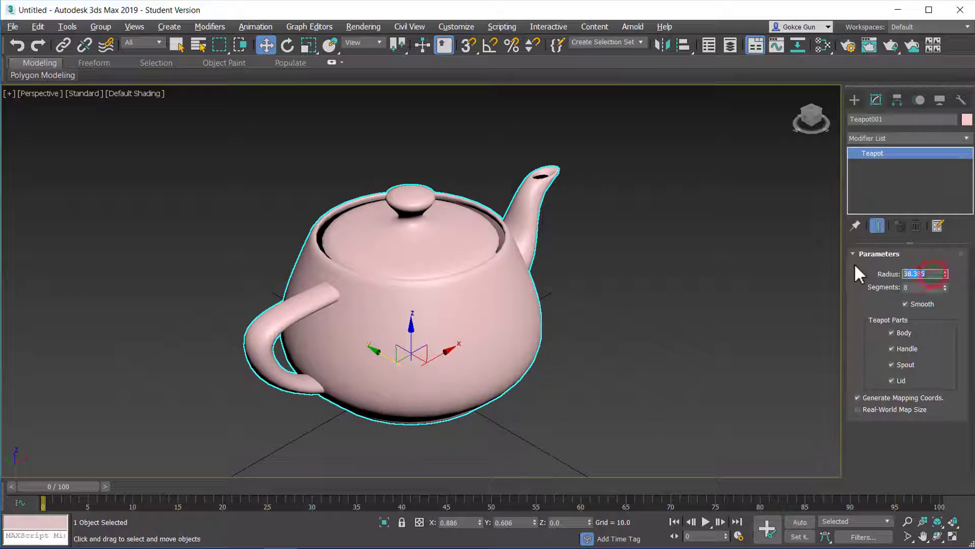
text(30)
key(Return)
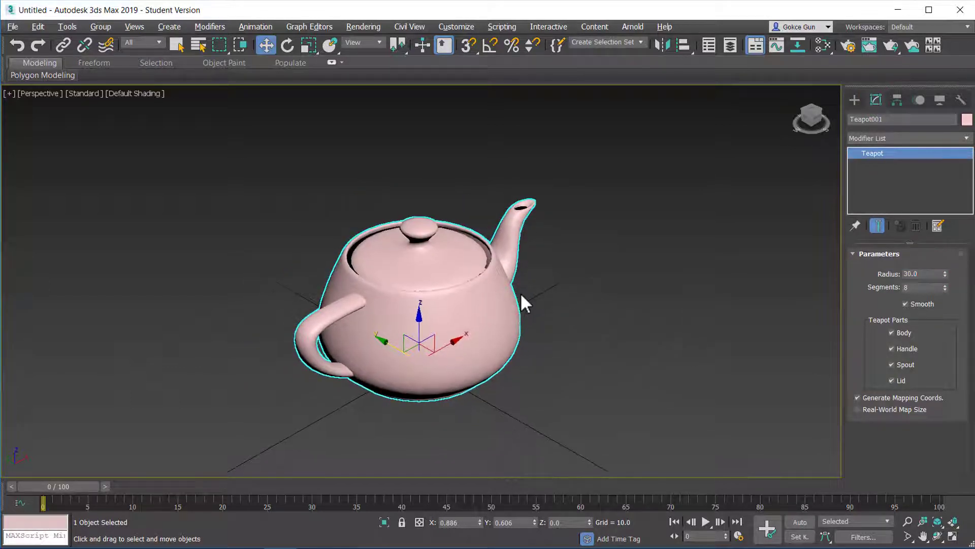
Step: Place the teapot at the world origin by setting its X and Y position to 0, and deselect it
click(474, 366)
right_click(479, 522)
right_click(534, 522)
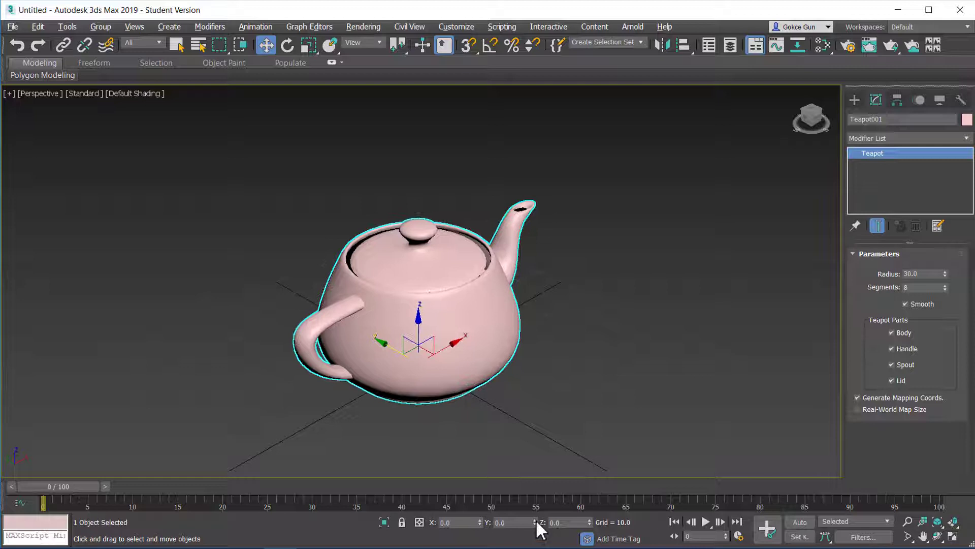
alt+middle_drag(505, 322, 464, 325)
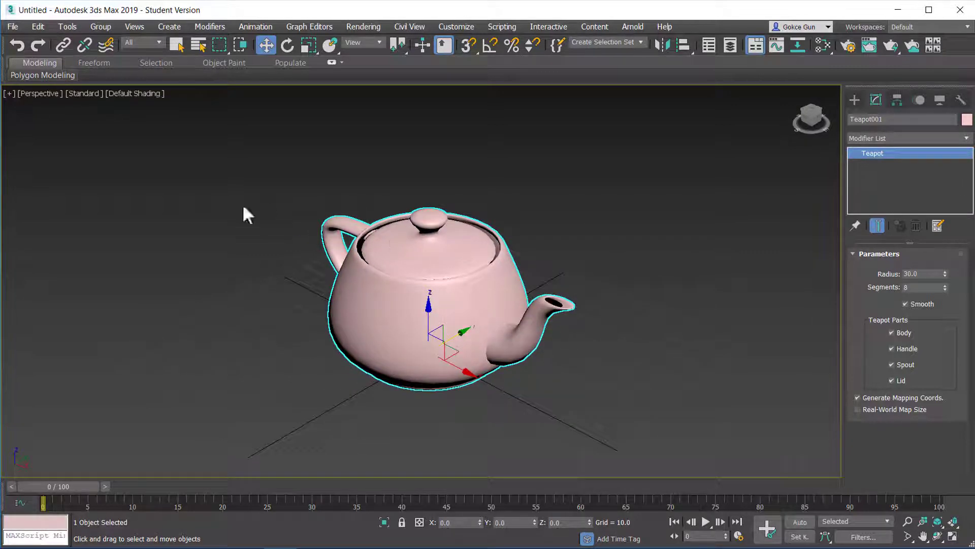
click(371, 179)
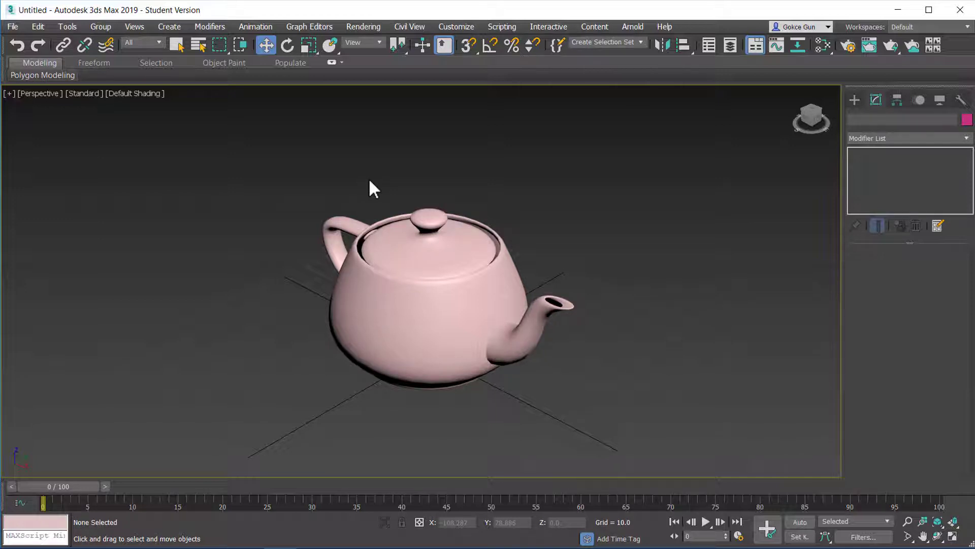
click(131, 94)
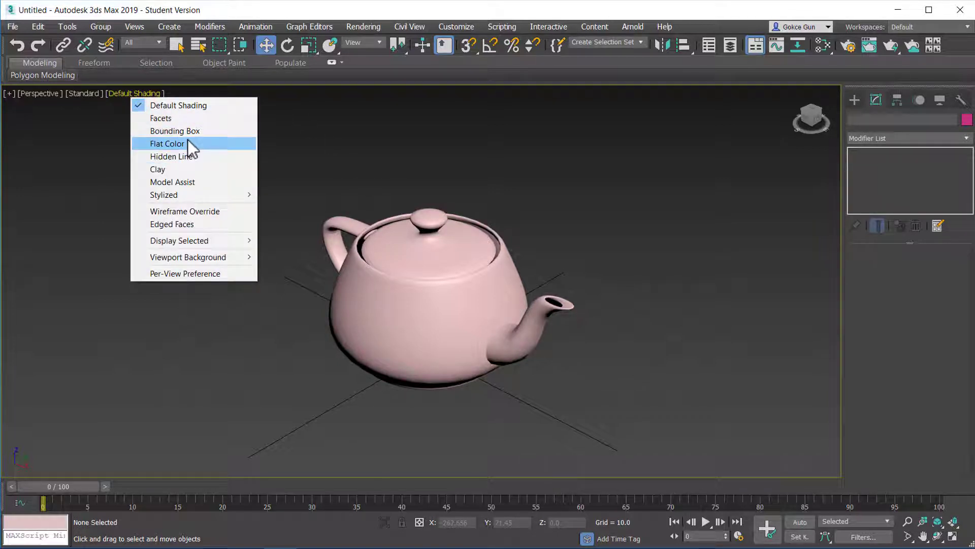
click(140, 93)
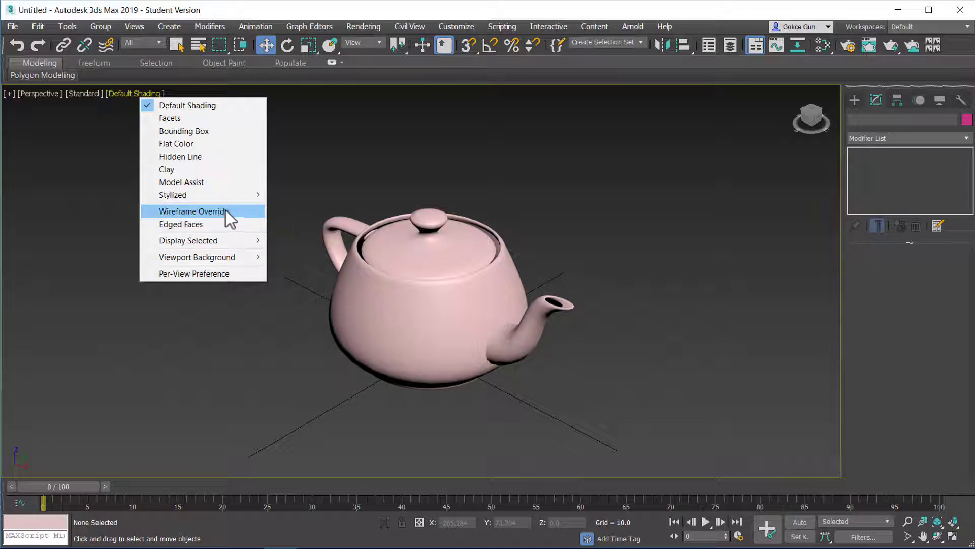
click(453, 162)
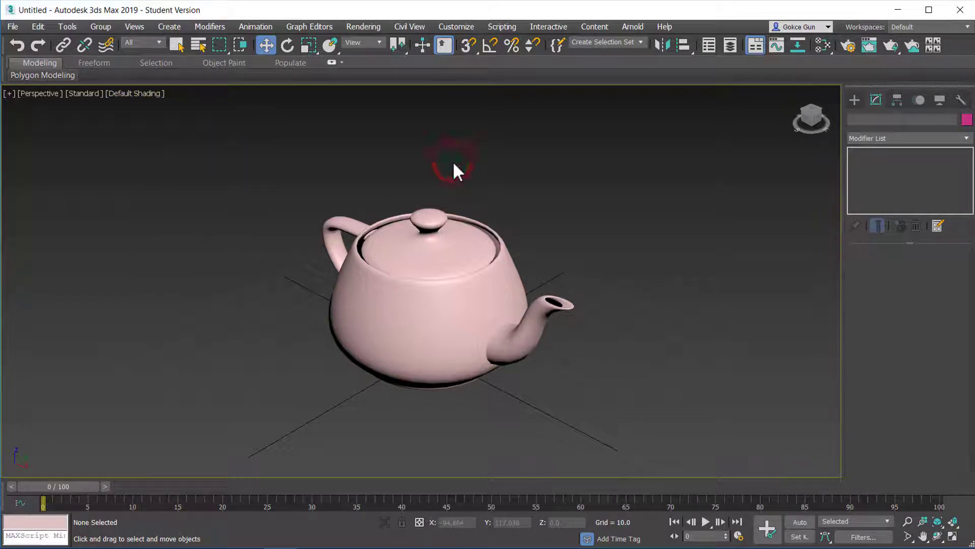
Step: View the teapot in wireframe from a slightly different angle and return the Perspective view to Default Shading
key(F3)
alt+middle_drag(466, 321, 483, 311)
click(126, 94)
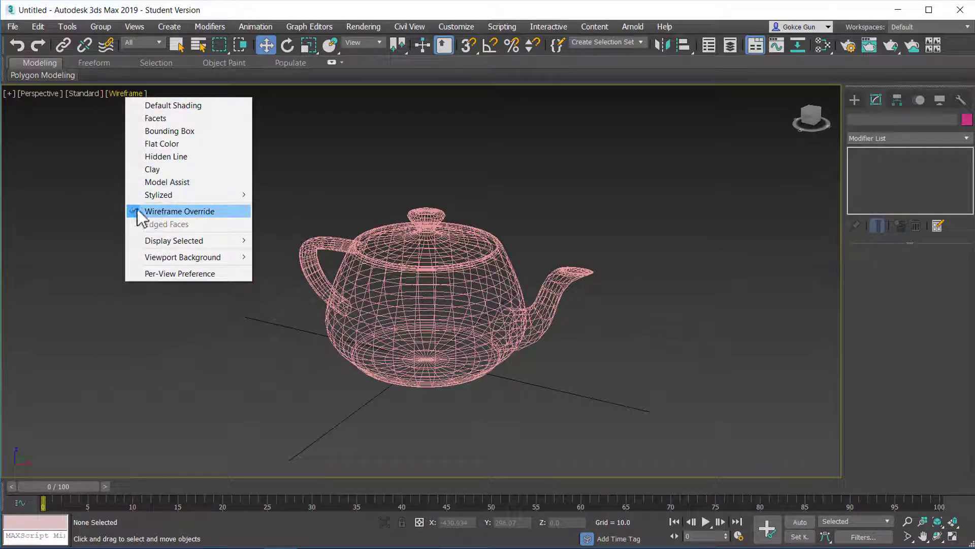
click(201, 105)
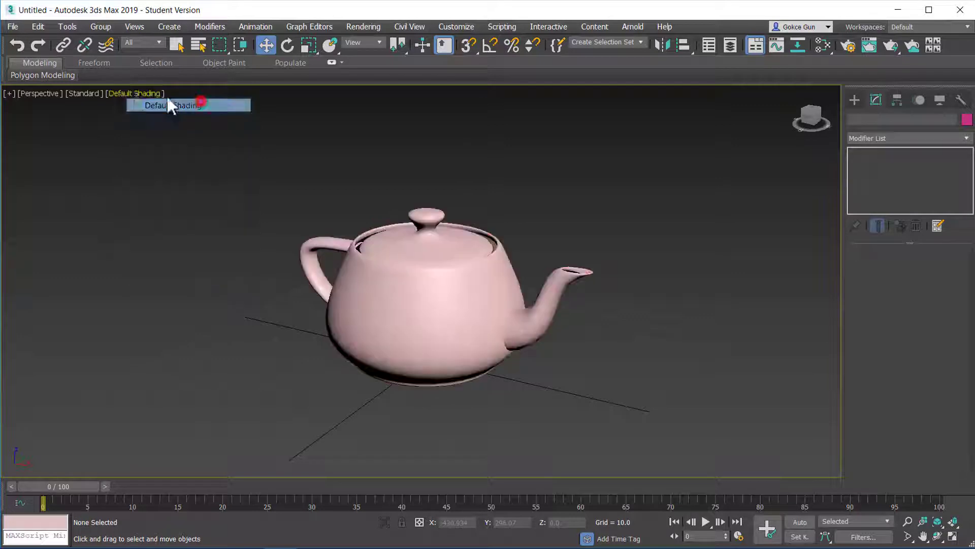
Step: Compare the teapot in Wireframe Override and Default Shading by switching between both modes several times, ending in Default Shading
click(131, 94)
click(197, 212)
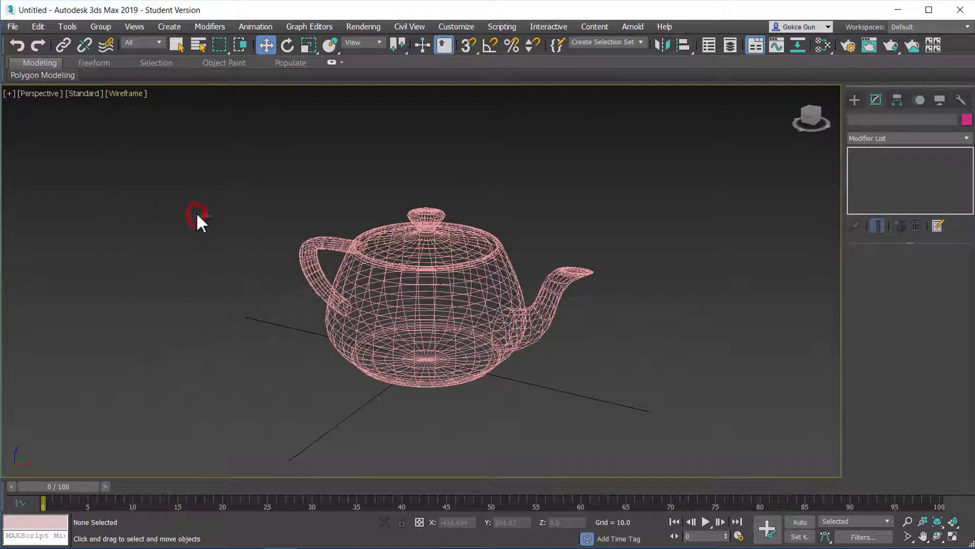
key(F3)
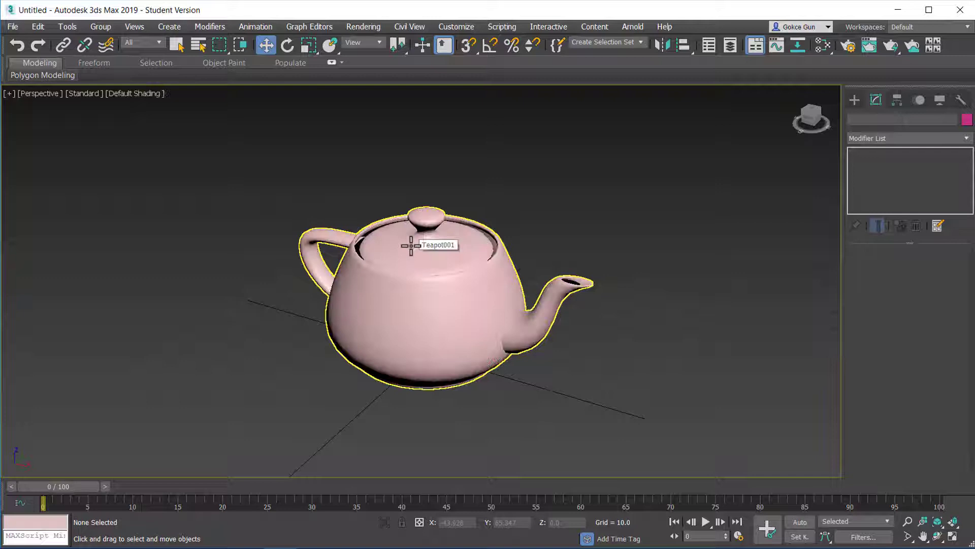
key(F3)
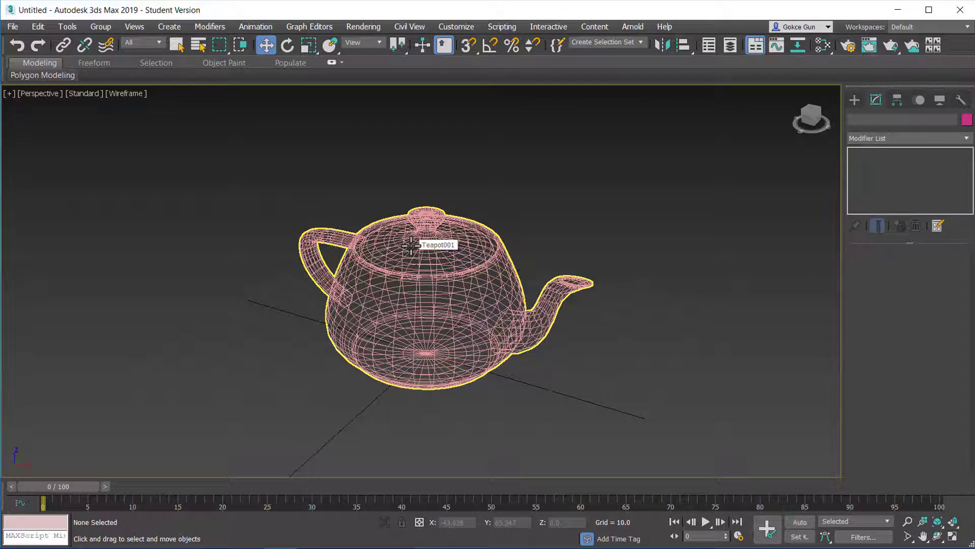
key(F3)
key(F3)
key(F3)
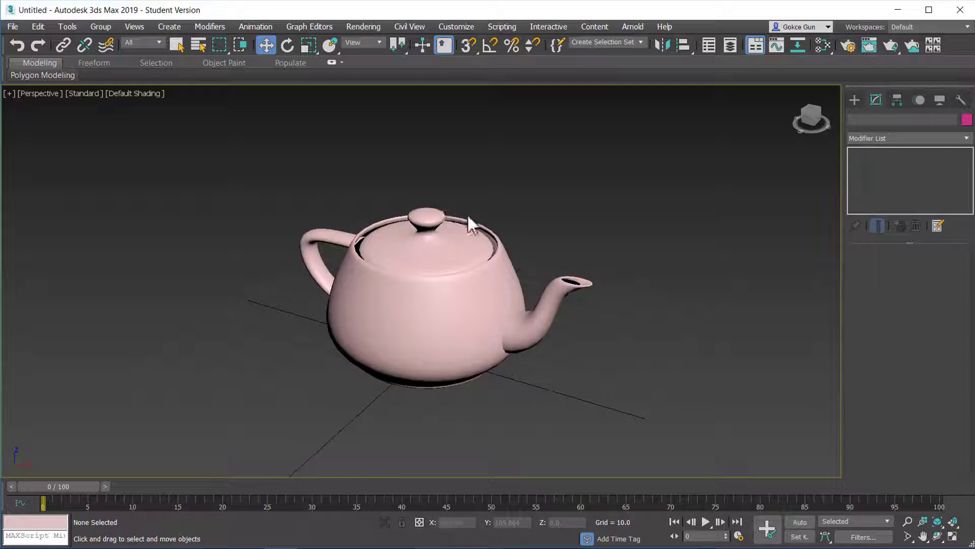
Step: Turn on Edged Faces in the Perspective view and examine the teapot's mesh edges up close
key(F4)
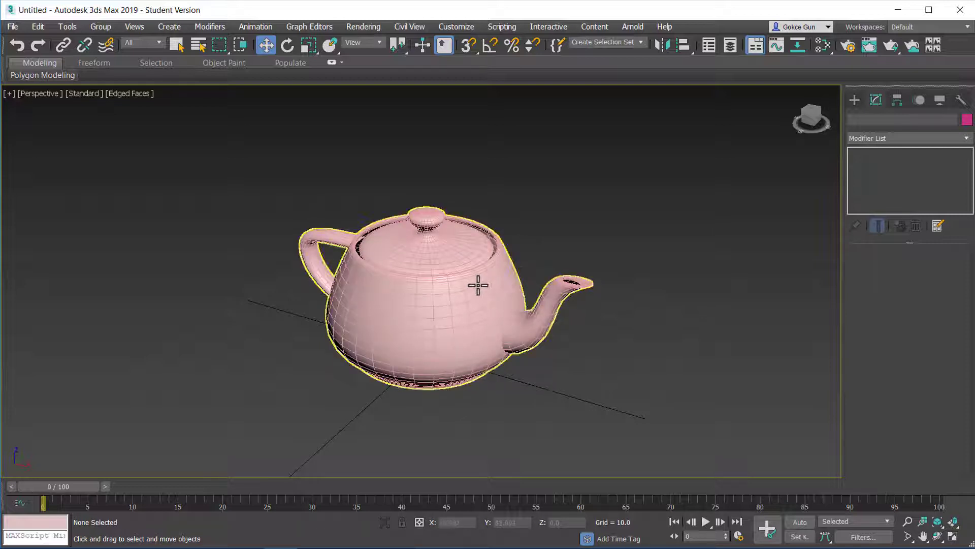
scroll(460, 288, up, 5)
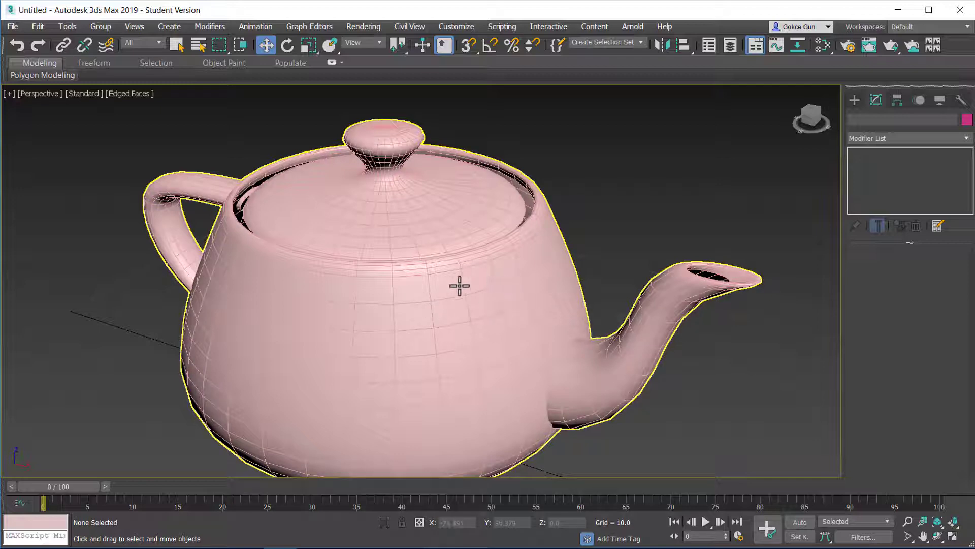
scroll(470, 294, down, 3)
mouse_move(471, 294)
alt+middle_down()
mouse_move(479, 300)
mouse_move(459, 287)
alt+middle_up()
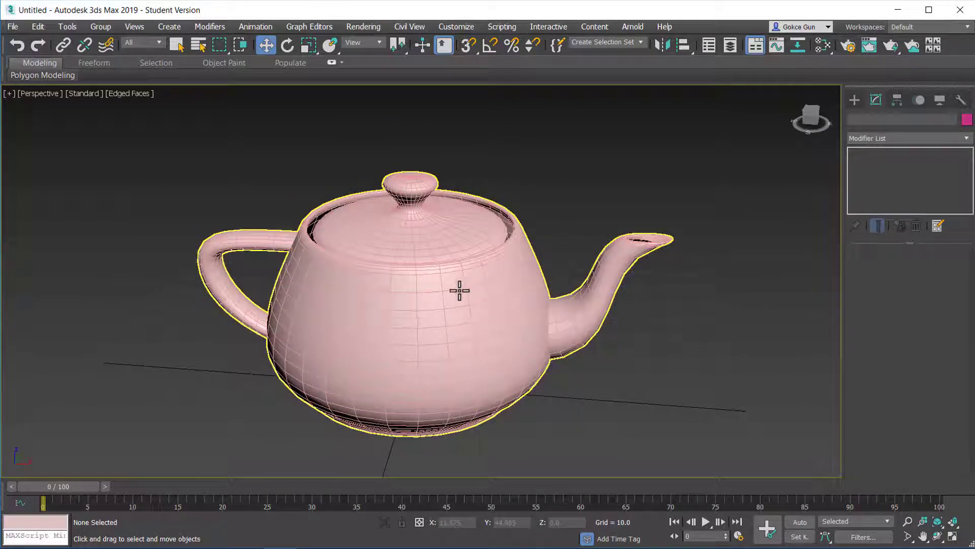
scroll(437, 284, up, 6)
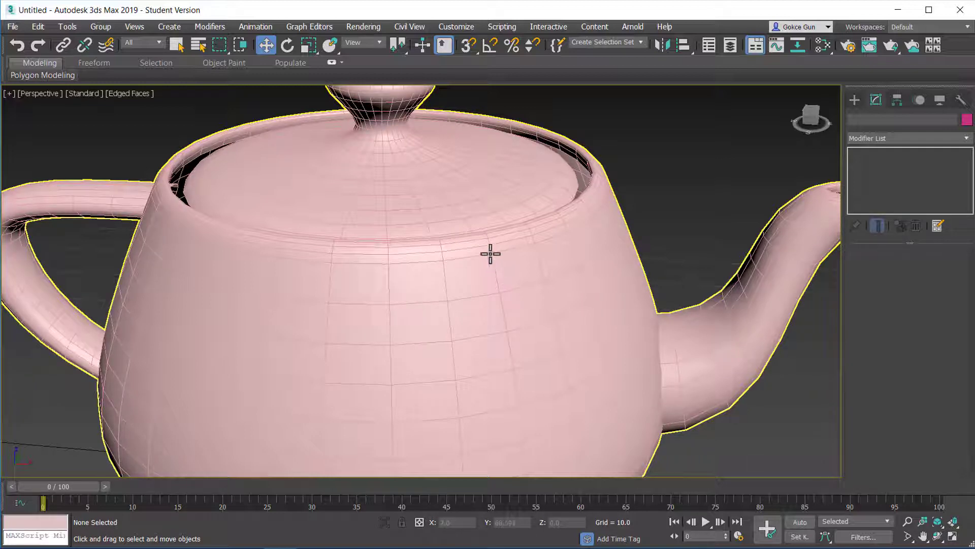
scroll(427, 277, down, 2)
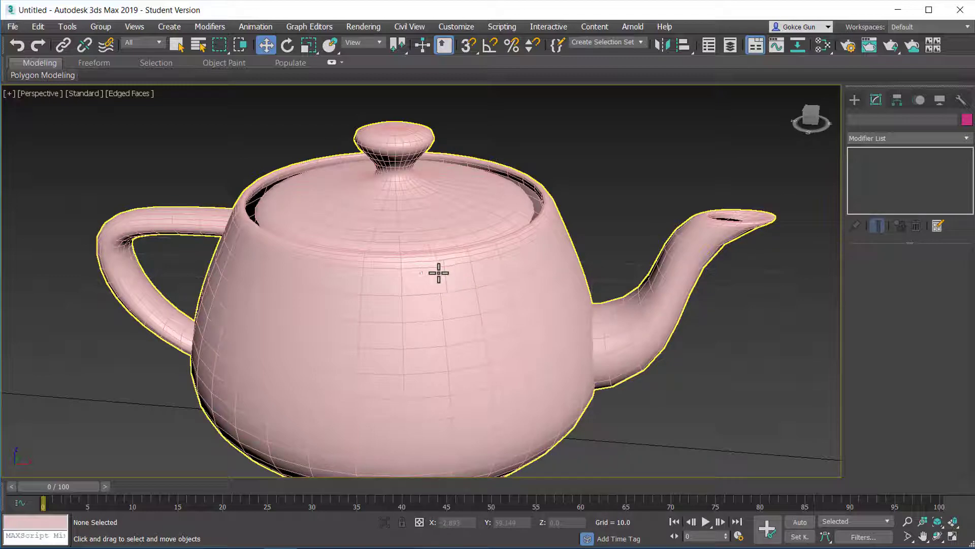
Step: Examine the teapot's wireframe from a higher angle and return to the shaded display with edged faces
key(F3)
alt+middle_drag(433, 285, 443, 344)
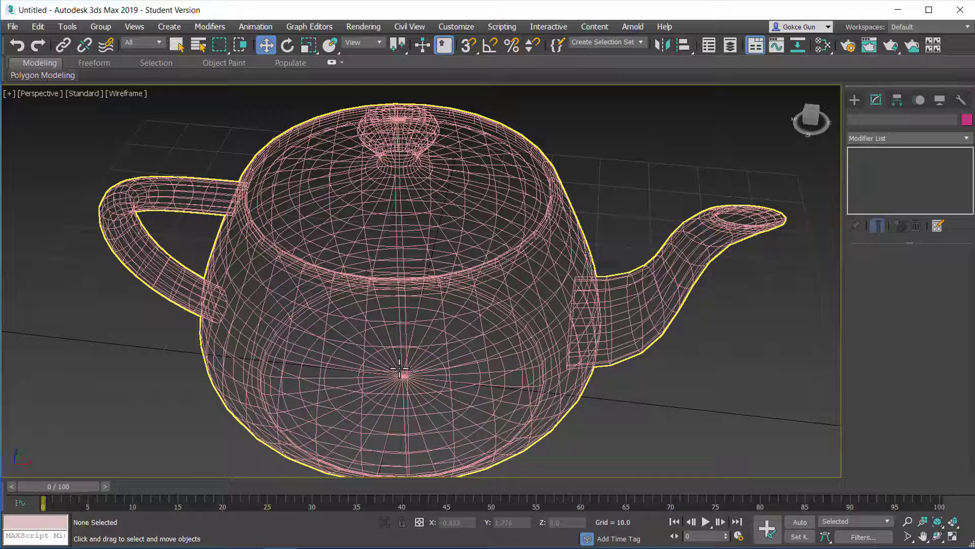
scroll(426, 305, down, 5)
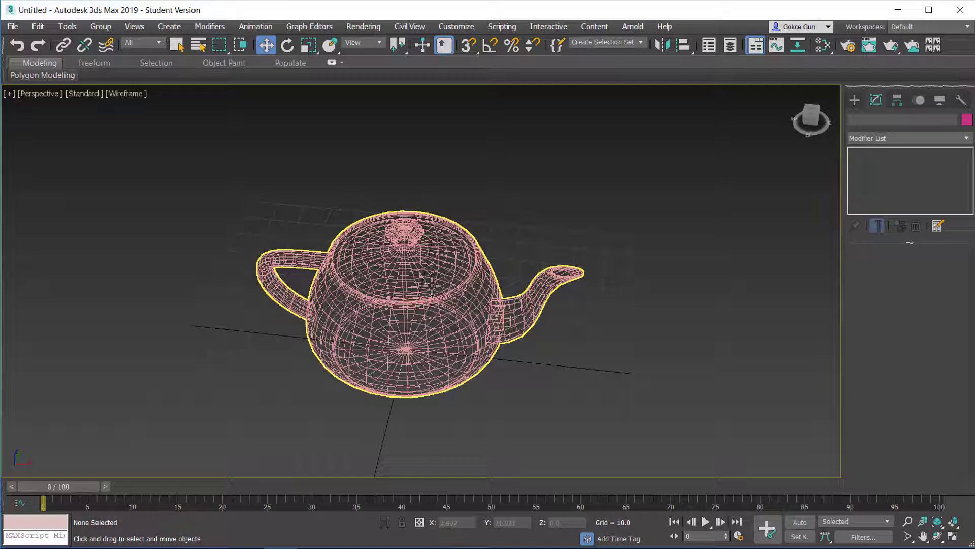
key(F3)
Step: Inspect the teapot in the four-viewport layout with the Top view enlarged, and return to the maximized Perspective view
key(alt+w)
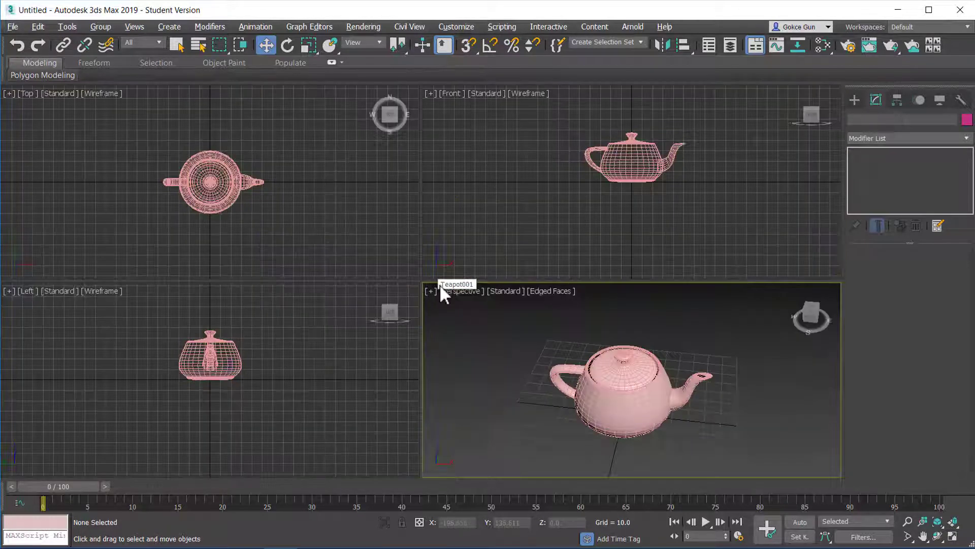
scroll(221, 199, up, 6)
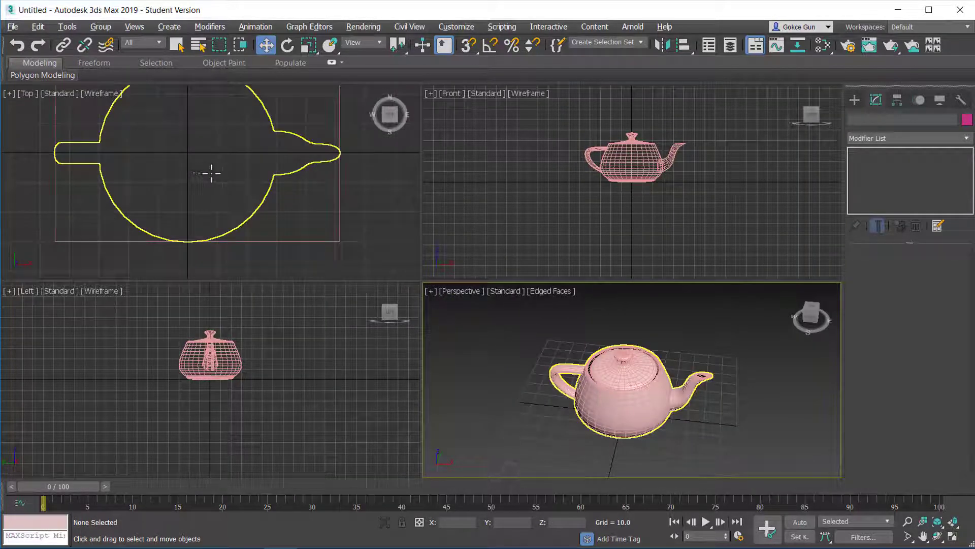
click(392, 200)
scroll(337, 190, up, 3)
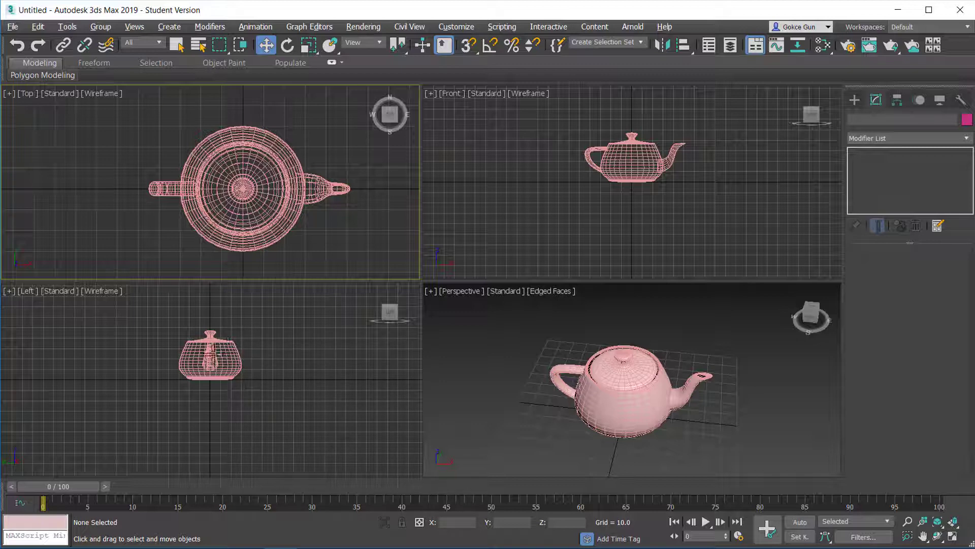
click(521, 349)
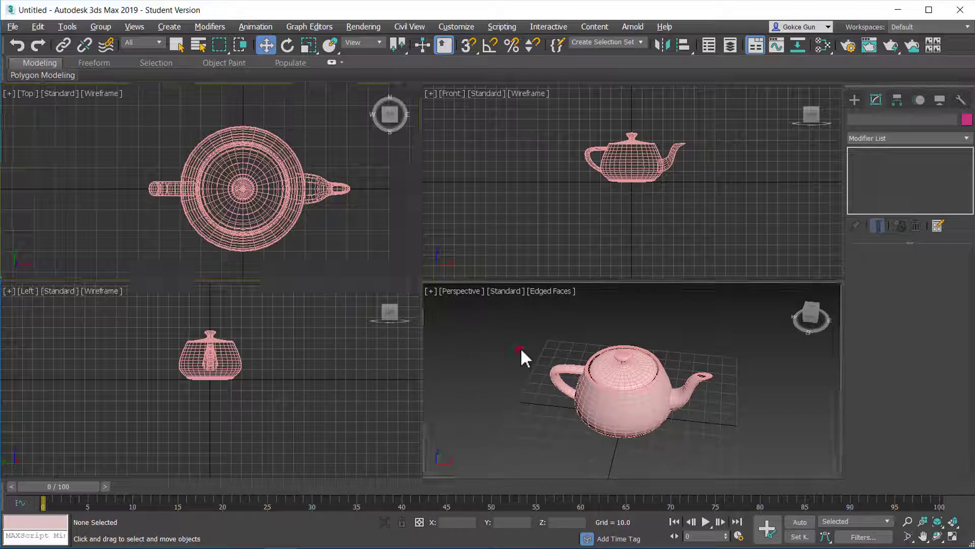
key(alt+w)
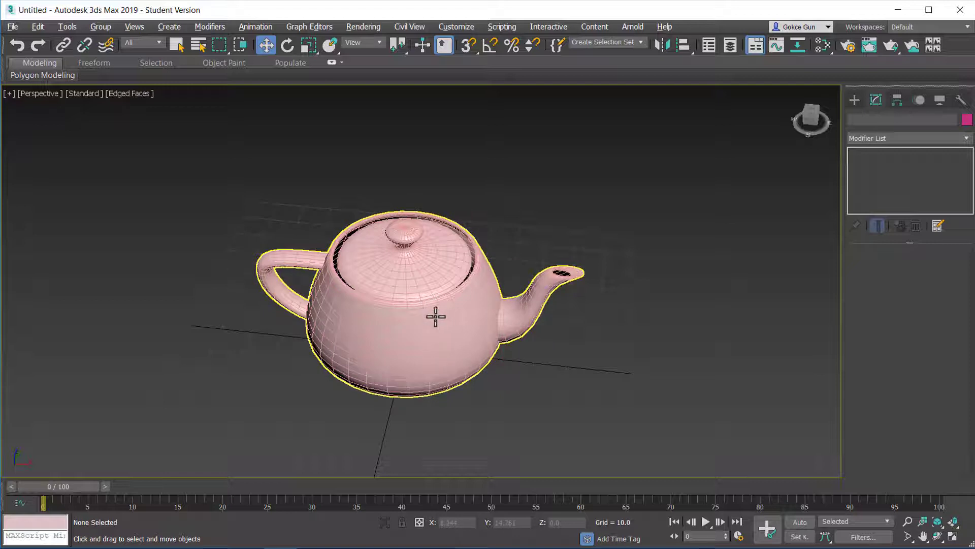
Step: Compare the wireframe, plain shaded and edged-faces displays of the teapot, ending with edged faces on
key(F3)
key(F3)
key(F4)
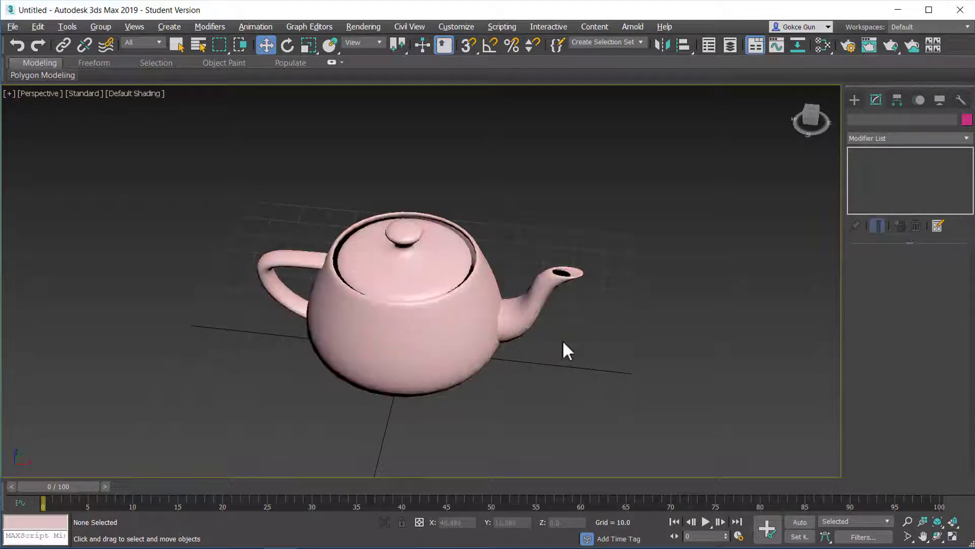
key(F4)
mouse_move(582, 346)
alt+middle_down()
mouse_move(538, 347)
mouse_move(508, 320)
alt+middle_up()
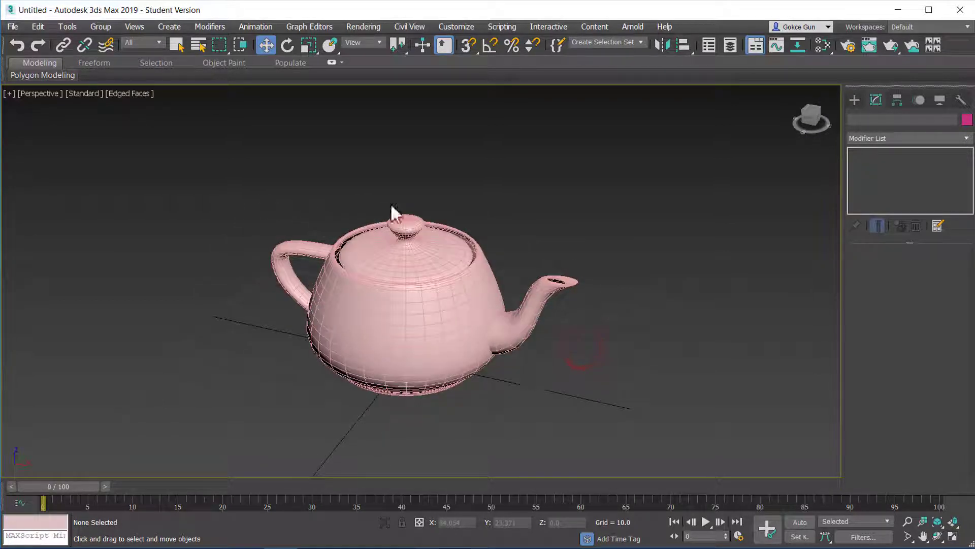
Step: Switch the Perspective view to Clay shading, turn off Edged Faces, and examine the teapot from the other side
click(145, 95)
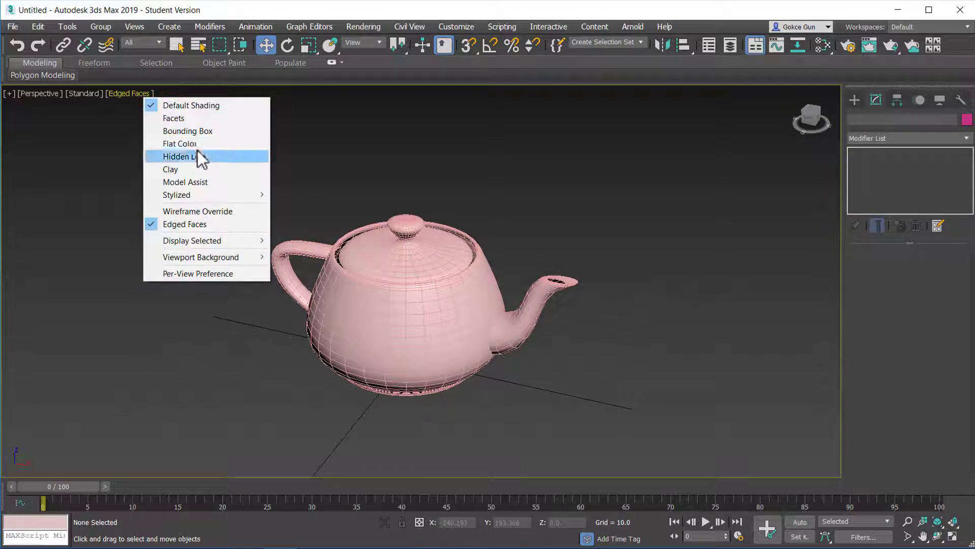
click(177, 169)
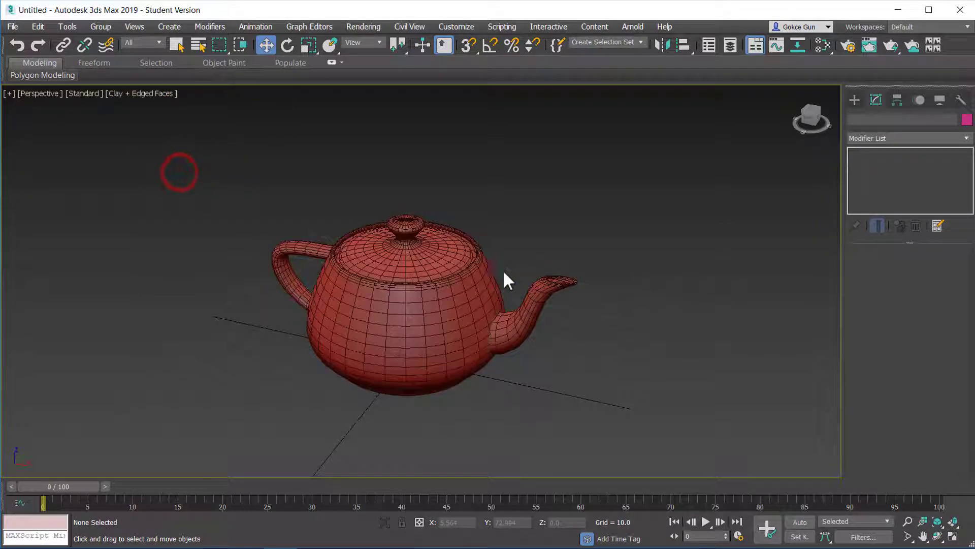
key(F4)
alt+middle_drag(501, 287, 732, 277)
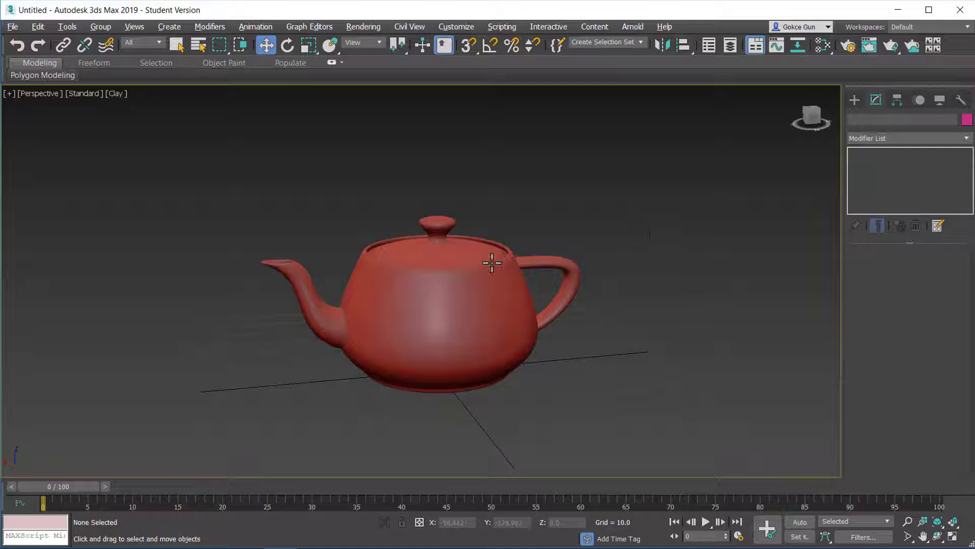
alt+middle_drag(491, 262, 390, 273)
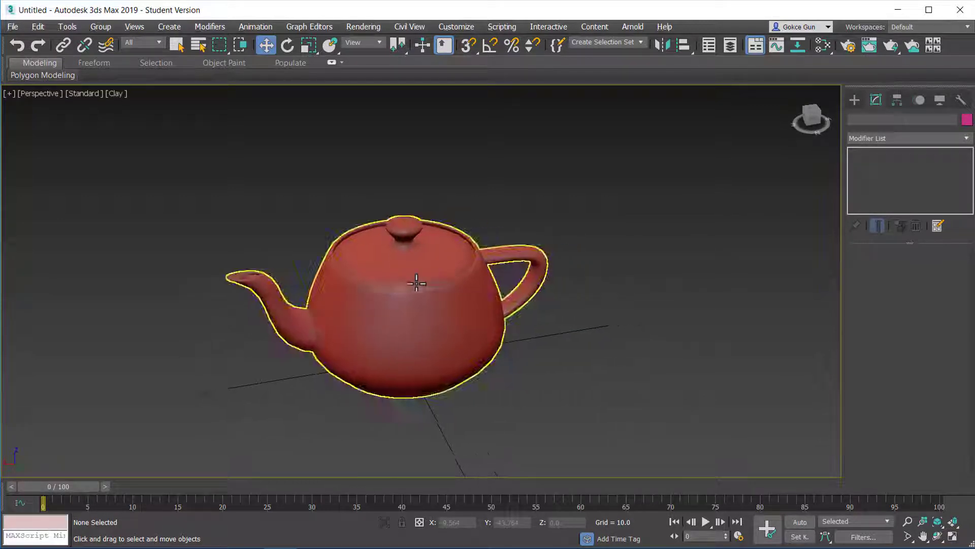
Step: Create a thin upright box beside the teapot's handle
click(854, 100)
click(879, 175)
drag(654, 297, 571, 314)
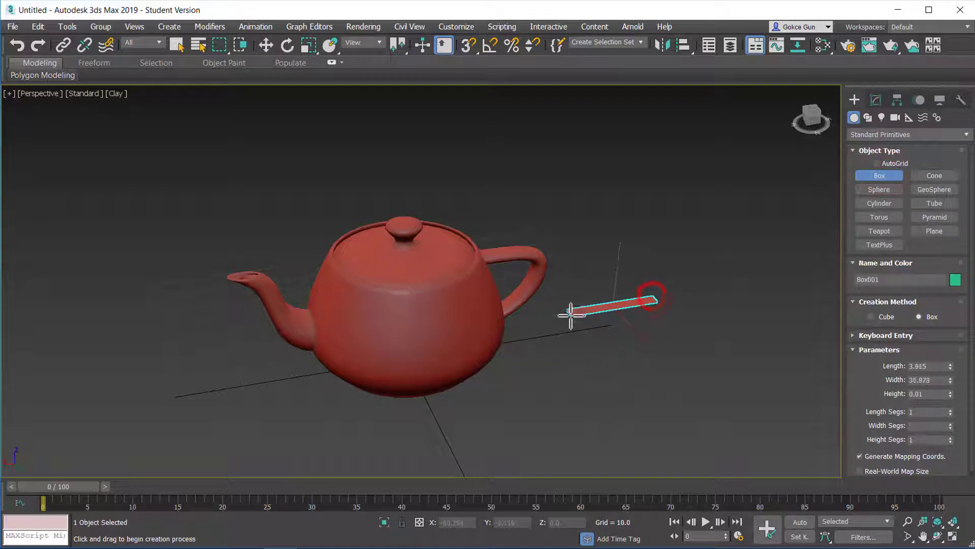
click(574, 206)
key(w)
alt+middle_drag(666, 253, 561, 277)
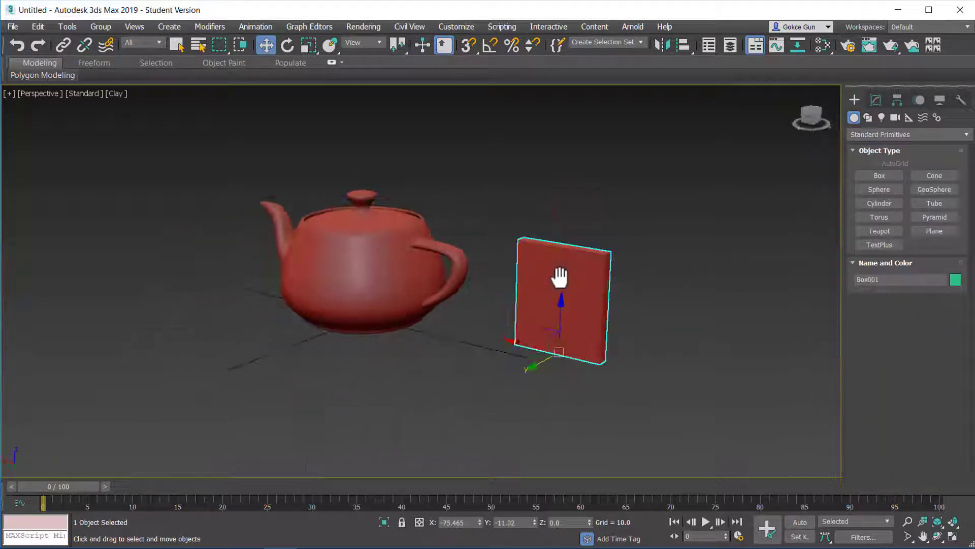
scroll(549, 273, up, 3)
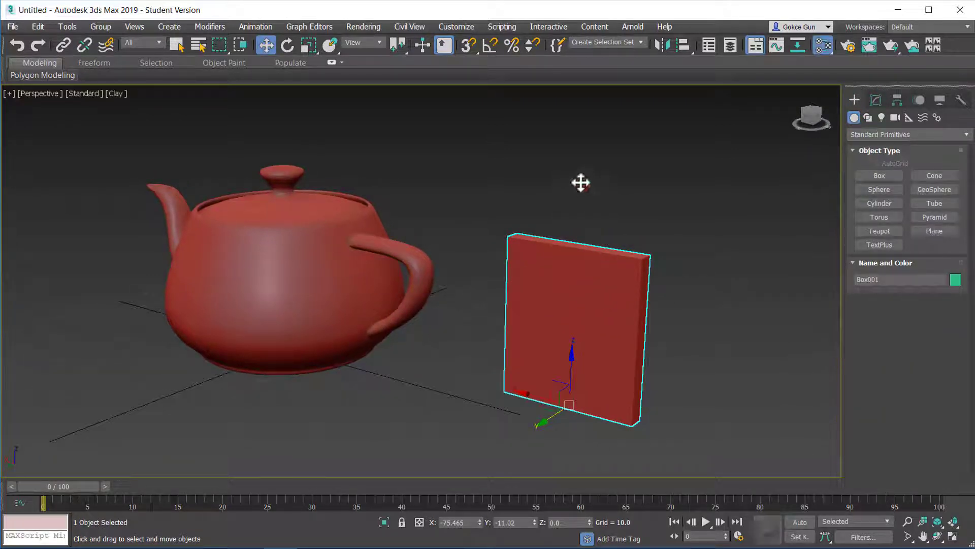
Step: Open the Slate Material Editor and add a Scanline Standard material to its node view
key(m)
drag(373, 79, 496, 82)
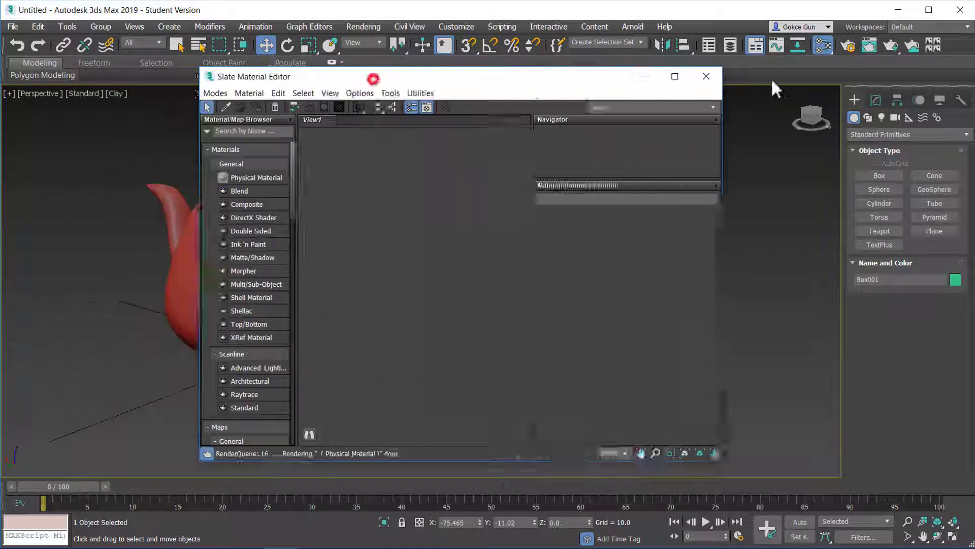
drag(771, 77, 805, 48)
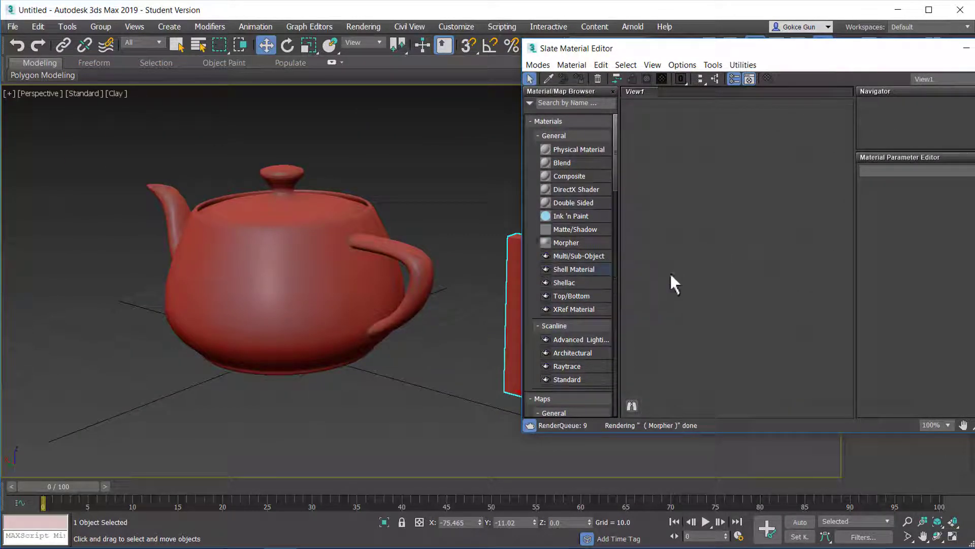
right_click(729, 250)
key(Escape)
right_click(730, 202)
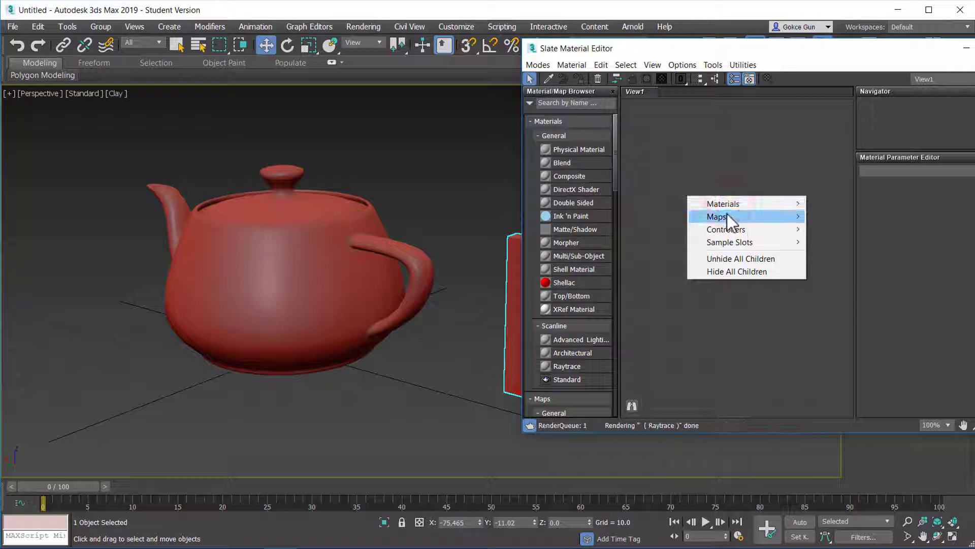
mouse_move(748, 202)
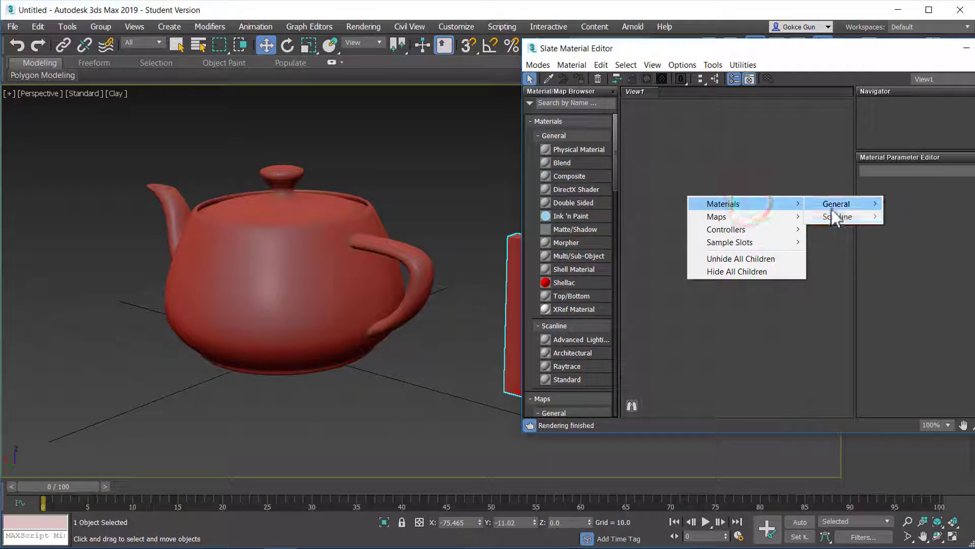
mouse_move(836, 217)
click(901, 254)
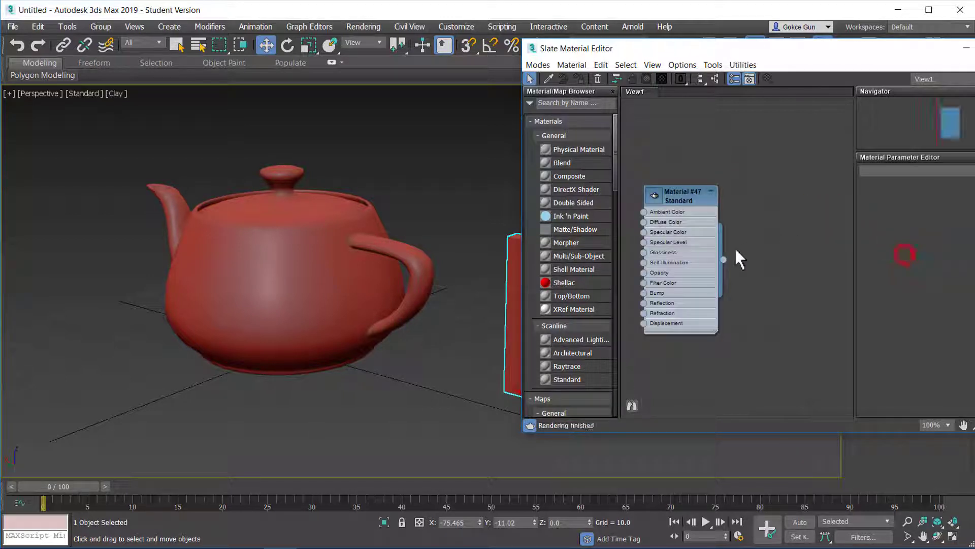
drag(687, 246, 697, 246)
drag(538, 49, 587, 40)
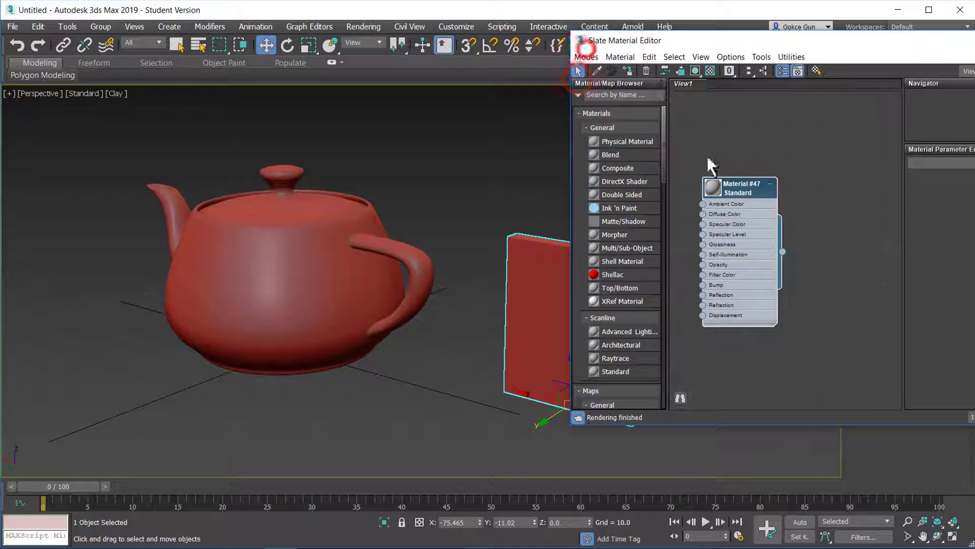
Step: Lower the Standard material's opacity until it is fully transparent, and enlarge the preview on its node
double_click(742, 203)
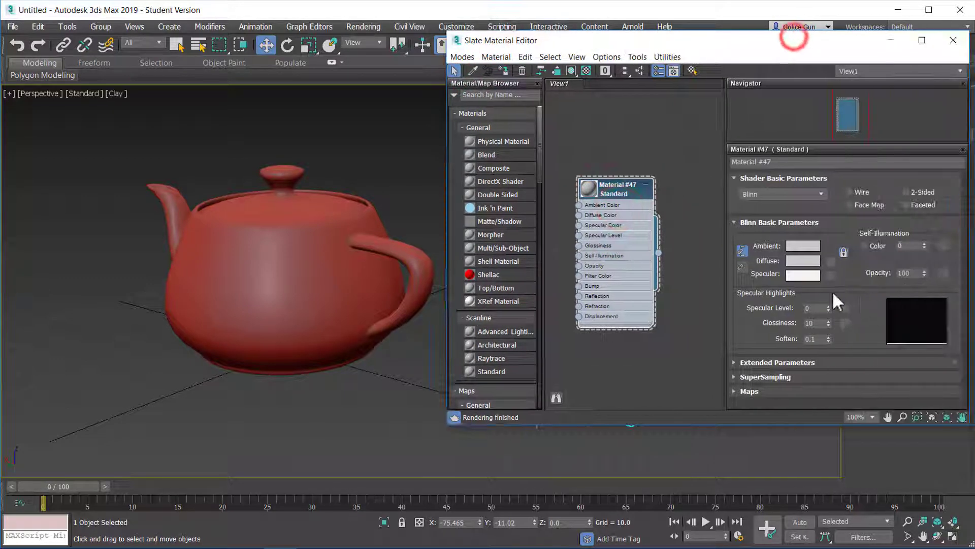
click(756, 305)
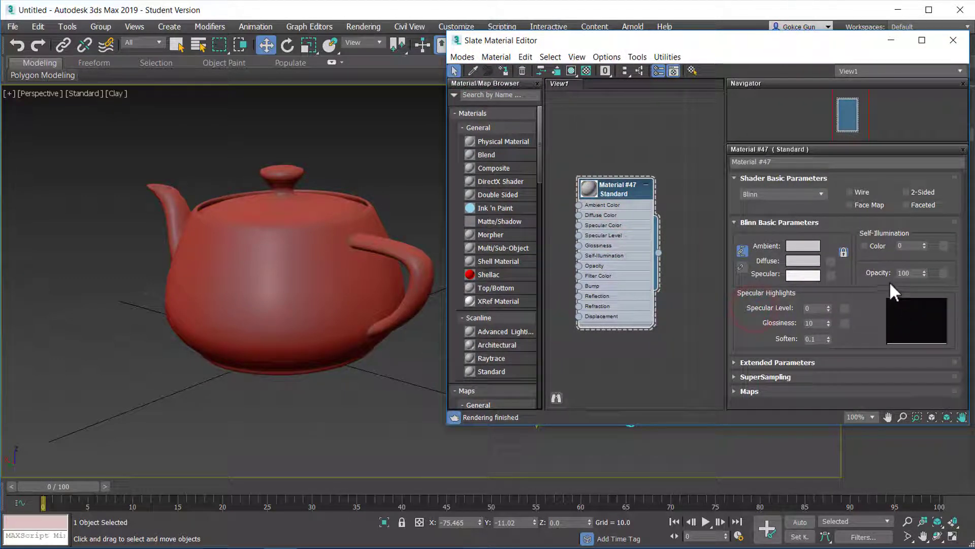
drag(923, 272, 930, 330)
double_click(587, 187)
drag(607, 41, 820, 42)
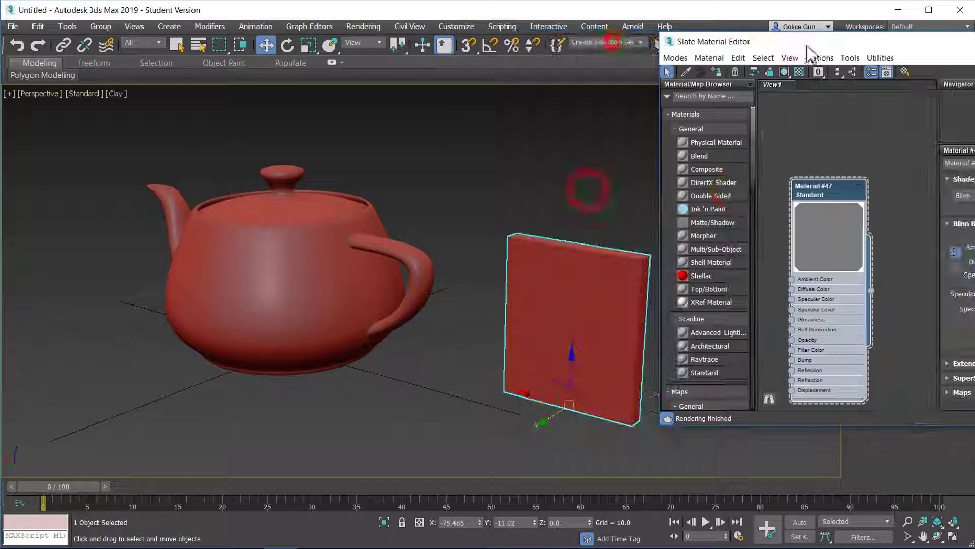
Step: With the transparent material on the box, compare the scene in Default Shading and Clay, ending in Clay
click(118, 93)
click(140, 105)
click(534, 172)
click(601, 192)
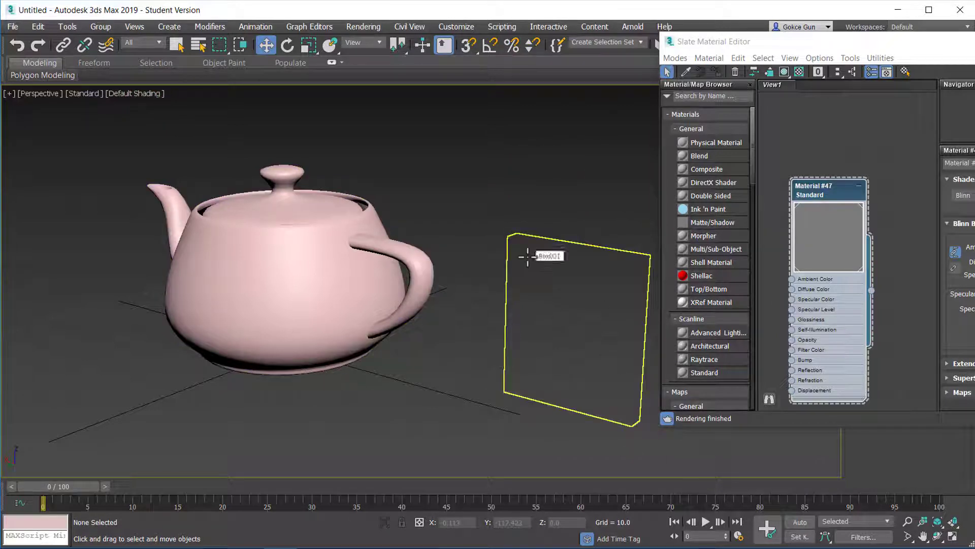
click(144, 94)
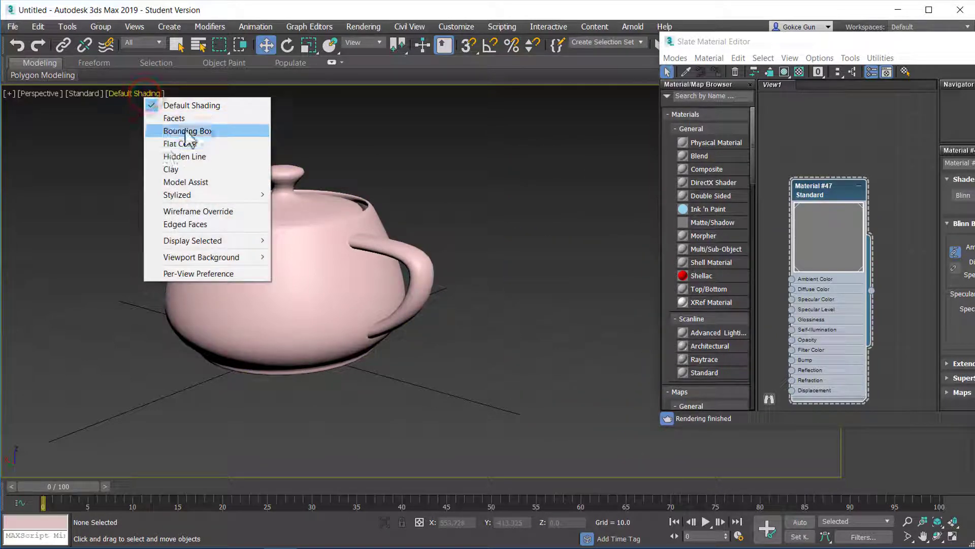
click(185, 169)
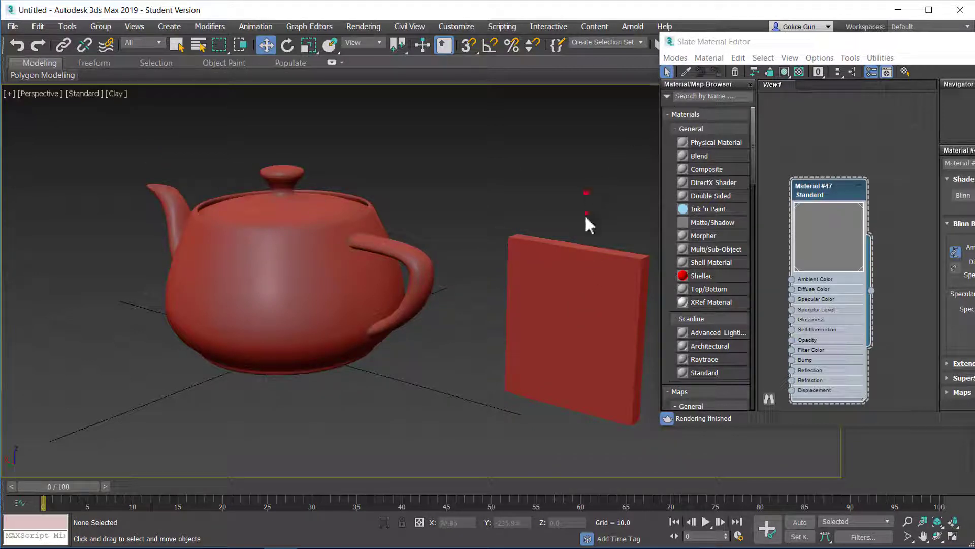
Step: Delete the box beside the teapot and close the material editor
click(550, 252)
key(Delete)
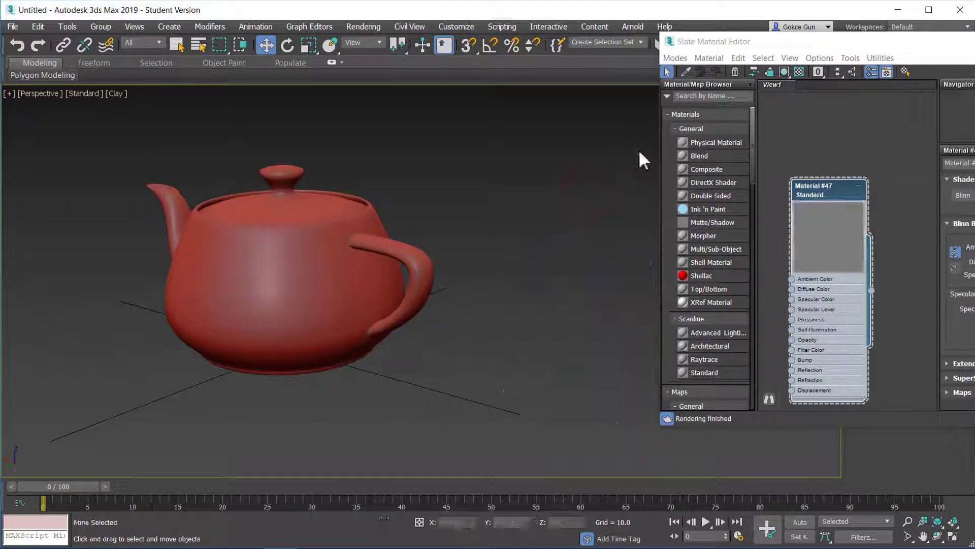
click(670, 42)
click(670, 42)
scroll(503, 233, up, 3)
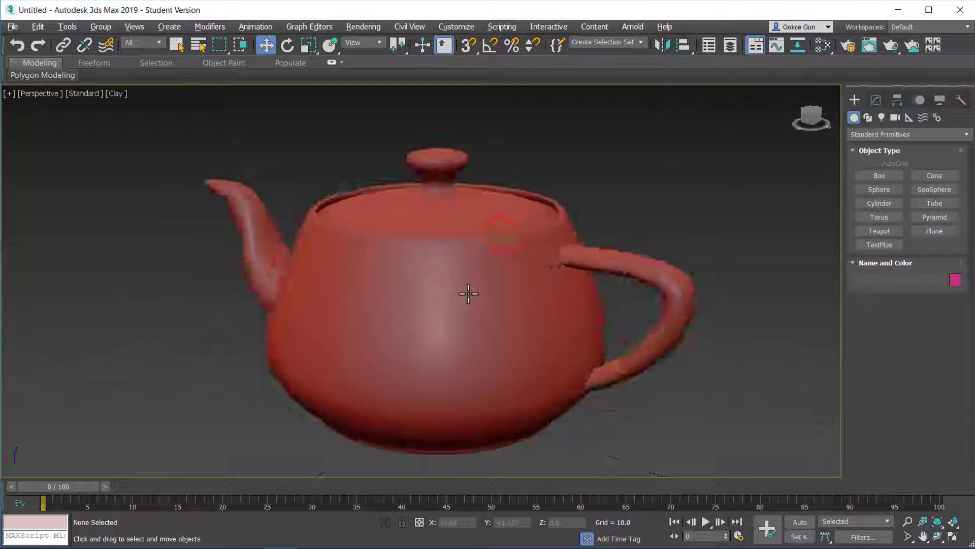
alt+middle_drag(464, 291, 659, 294)
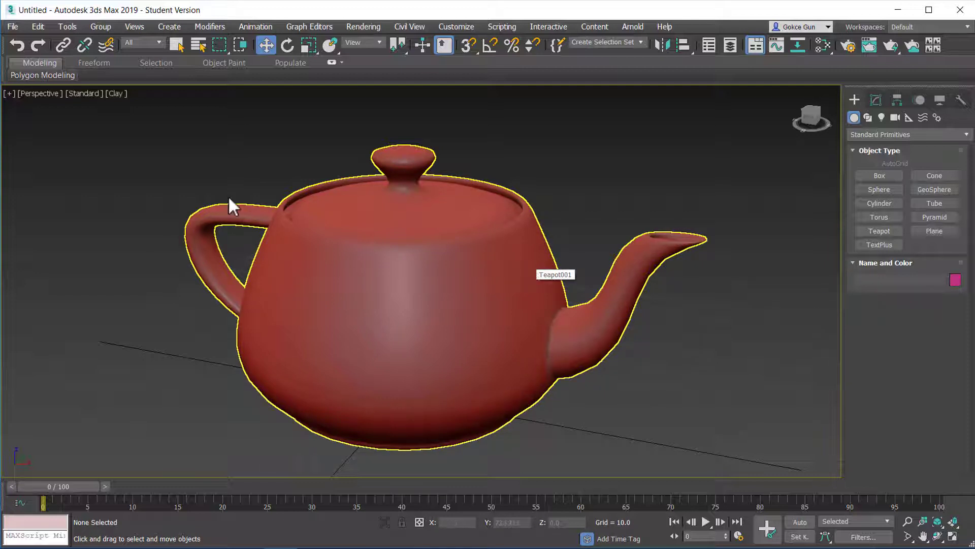
Step: Switch the Perspective view to Bounding Box and examine the teapot's bounding volume
click(115, 94)
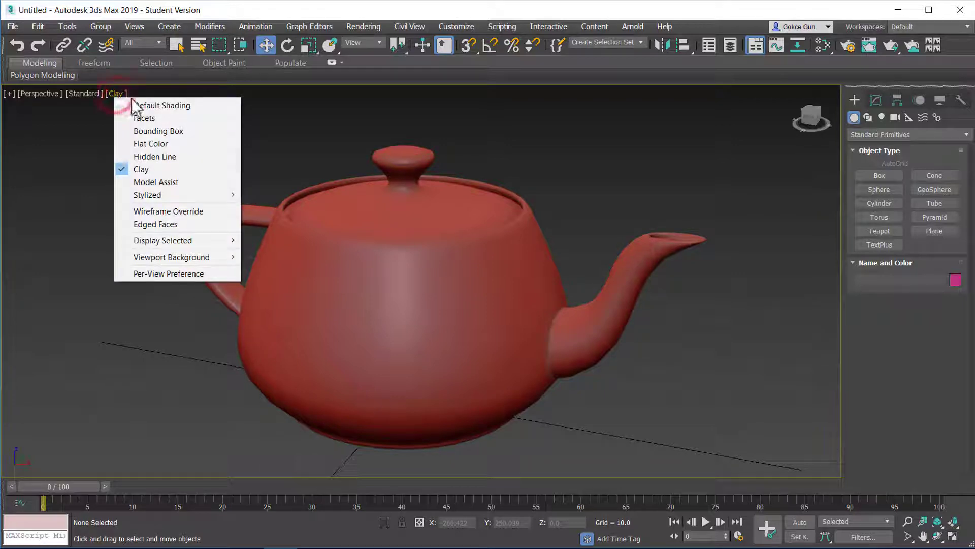
click(186, 131)
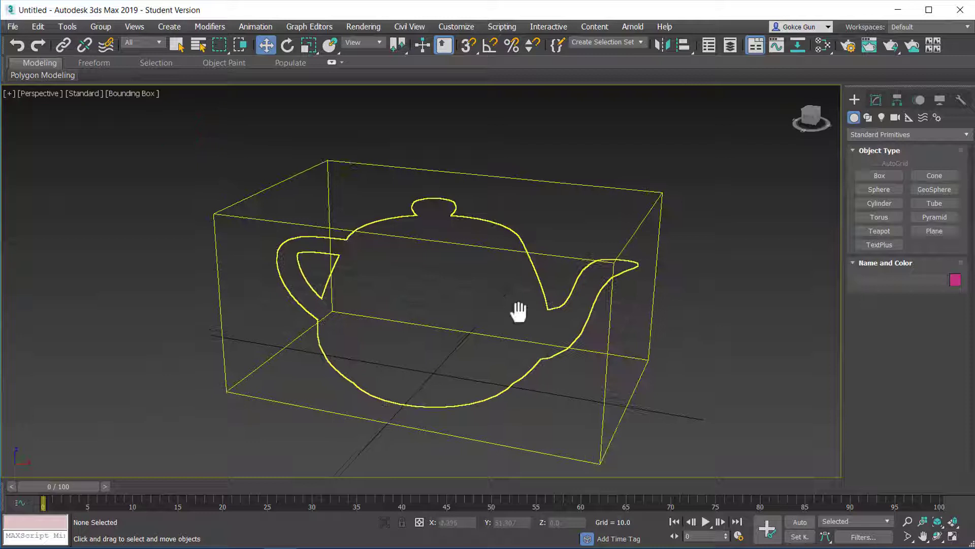
click(599, 146)
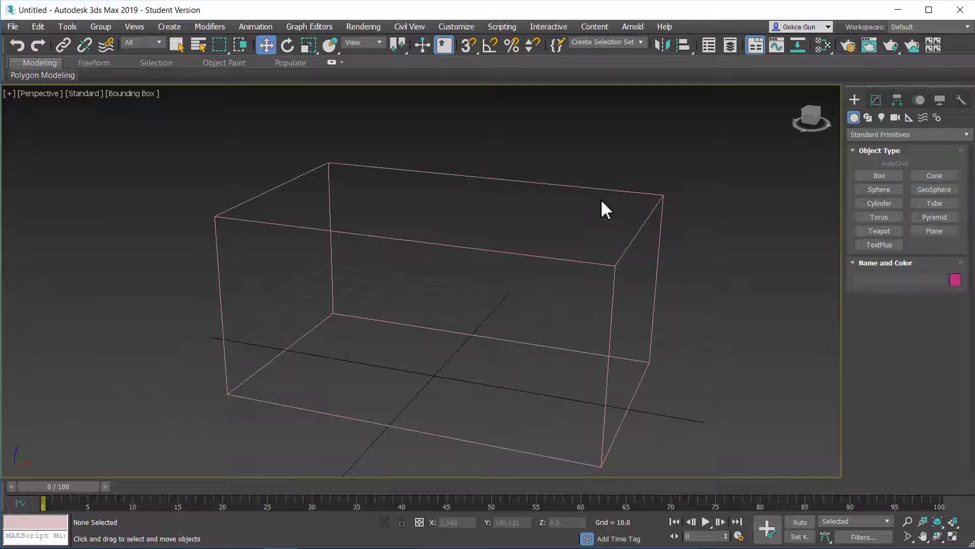
mouse_move(545, 257)
middle_down()
mouse_move(558, 243)
mouse_move(537, 248)
middle_up()
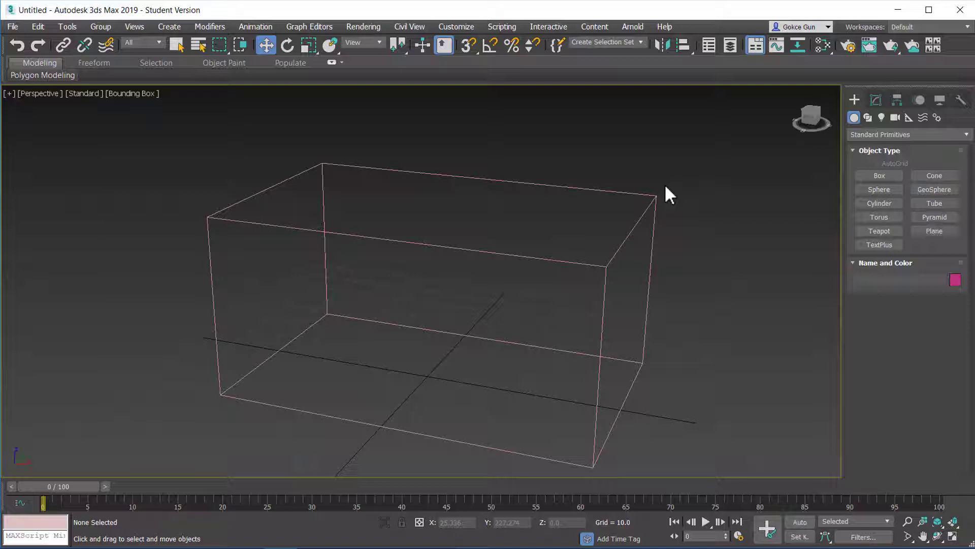
alt+middle_drag(564, 298, 538, 282)
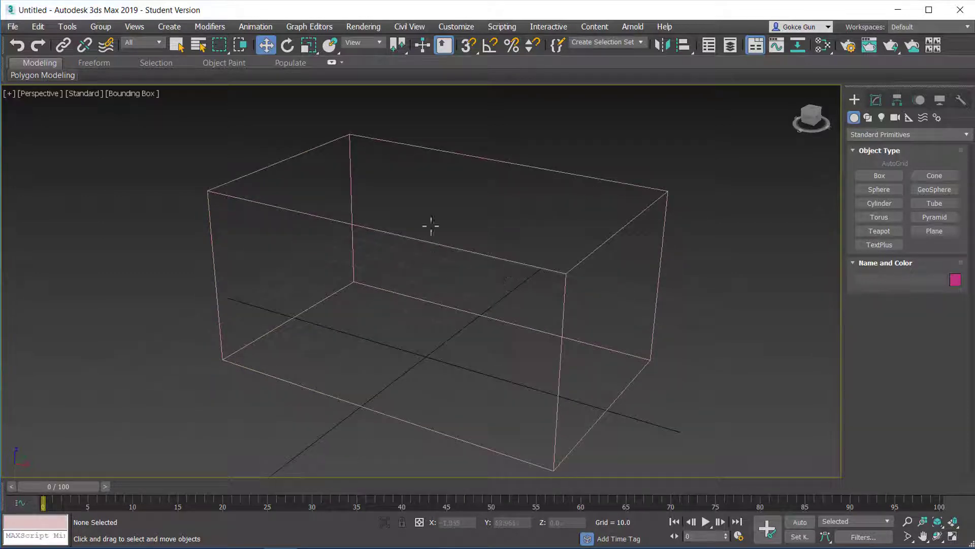
Step: Switch the view to Facets and examine the teapot's flat polygon faces up close
click(143, 93)
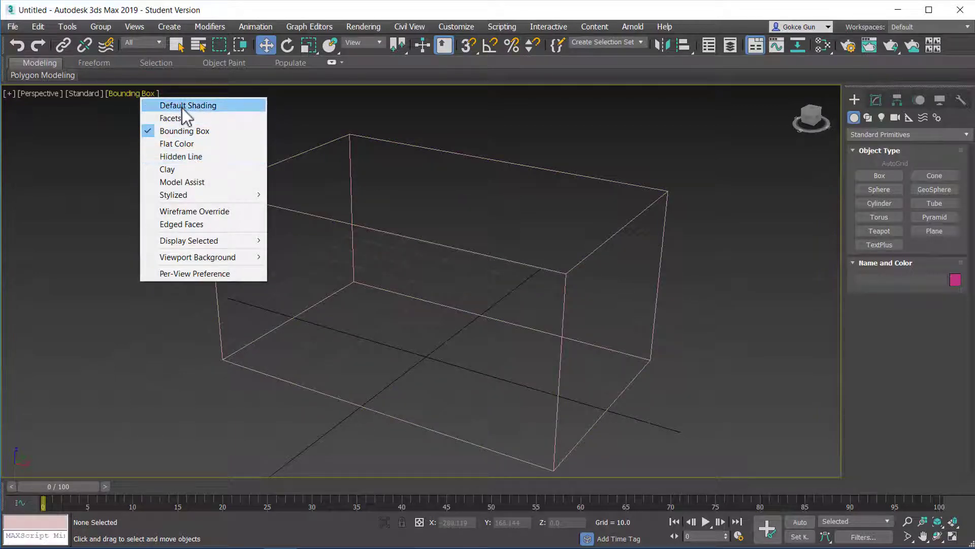
click(188, 121)
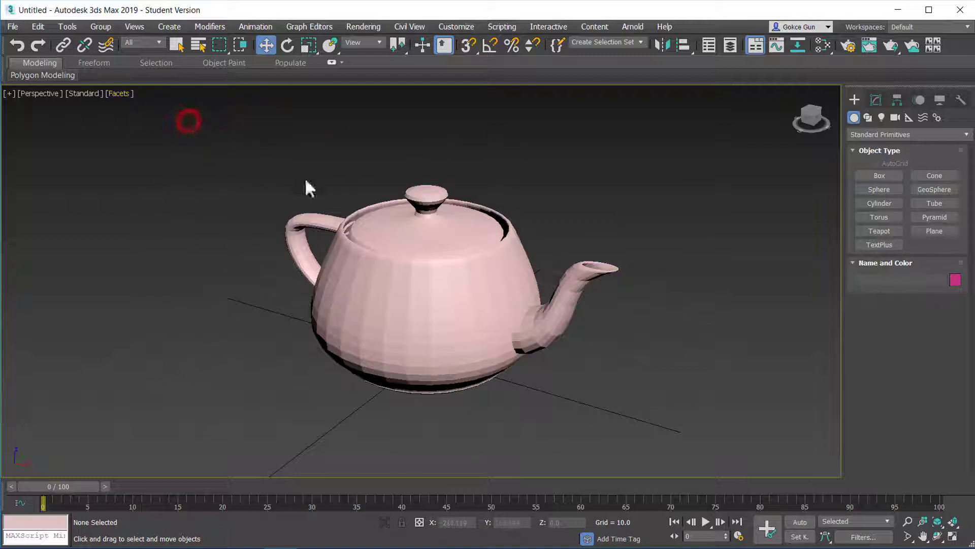
scroll(455, 274, up, 3)
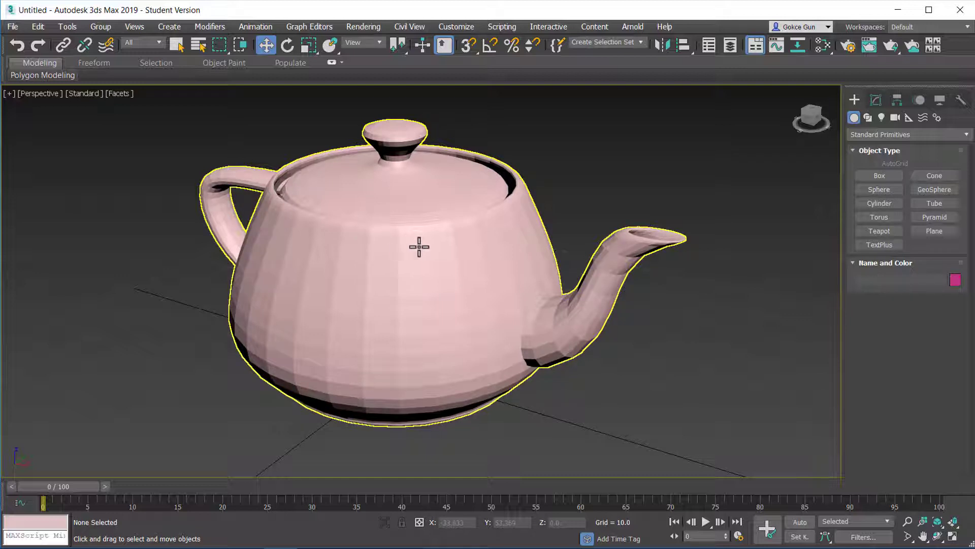
Step: Switch the view to Flat Color and examine the teapot's silhouette from different angles
click(120, 93)
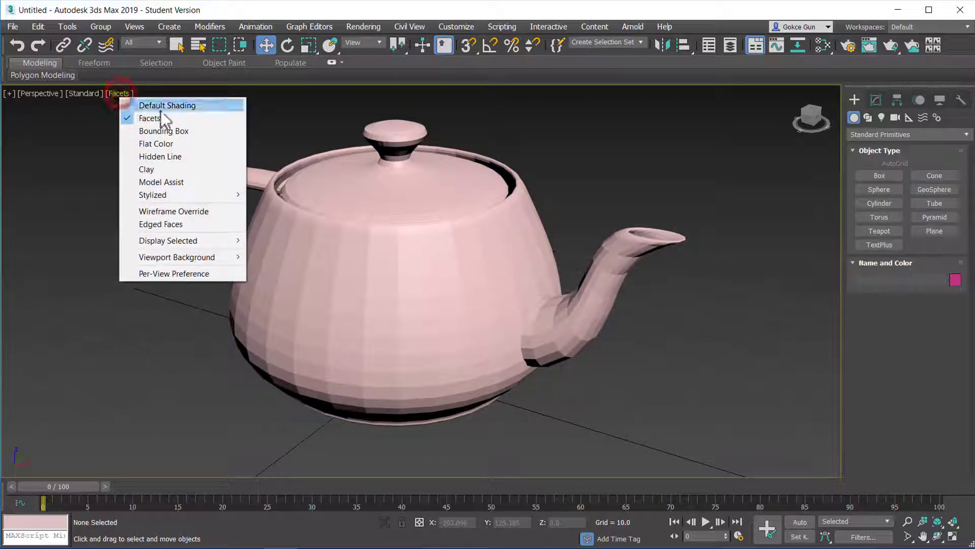
click(166, 142)
scroll(433, 285, up, 2)
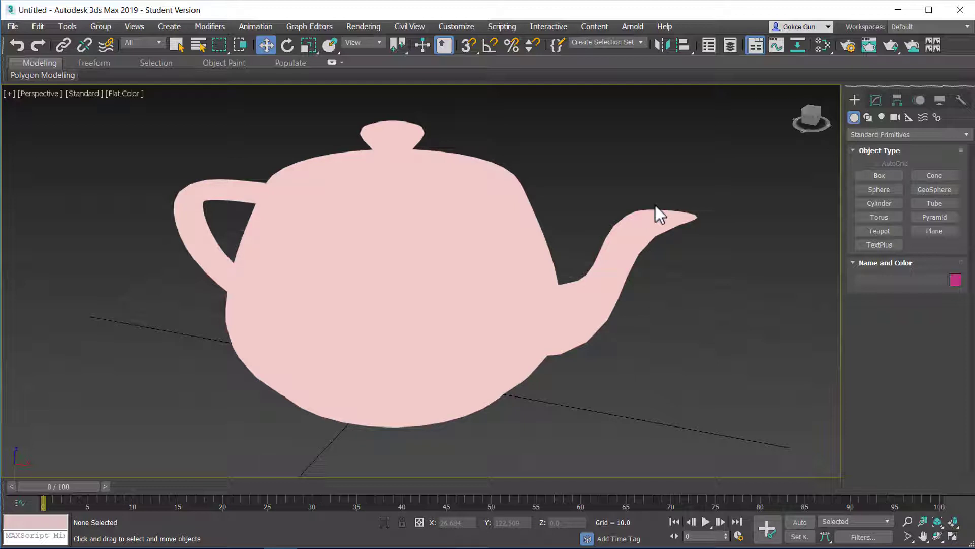
alt+middle_drag(569, 220, 464, 163)
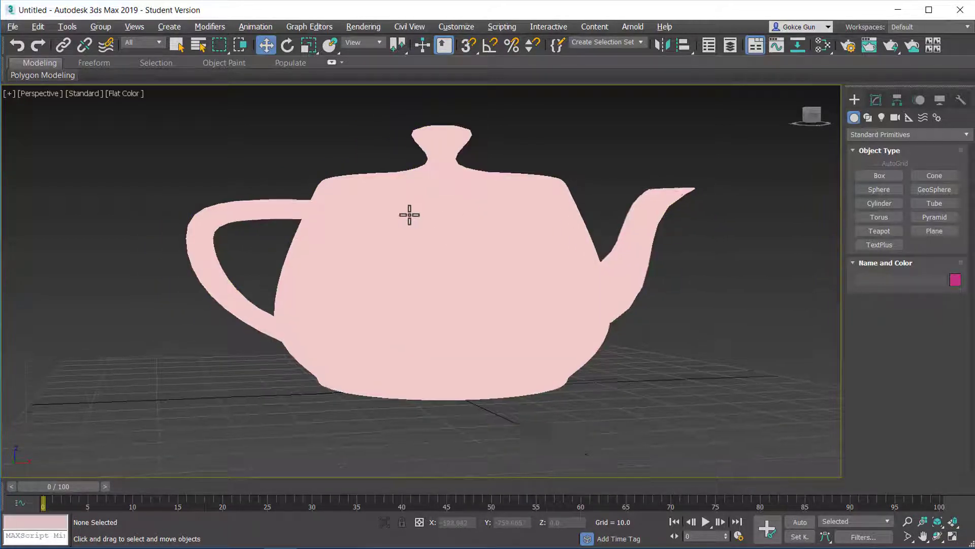
mouse_move(410, 215)
alt+middle_down()
mouse_move(420, 212)
mouse_move(412, 211)
alt+middle_up()
Step: Switch the Perspective view to Default Shading and back to Flat Color to compare the teapot's appearance
click(139, 92)
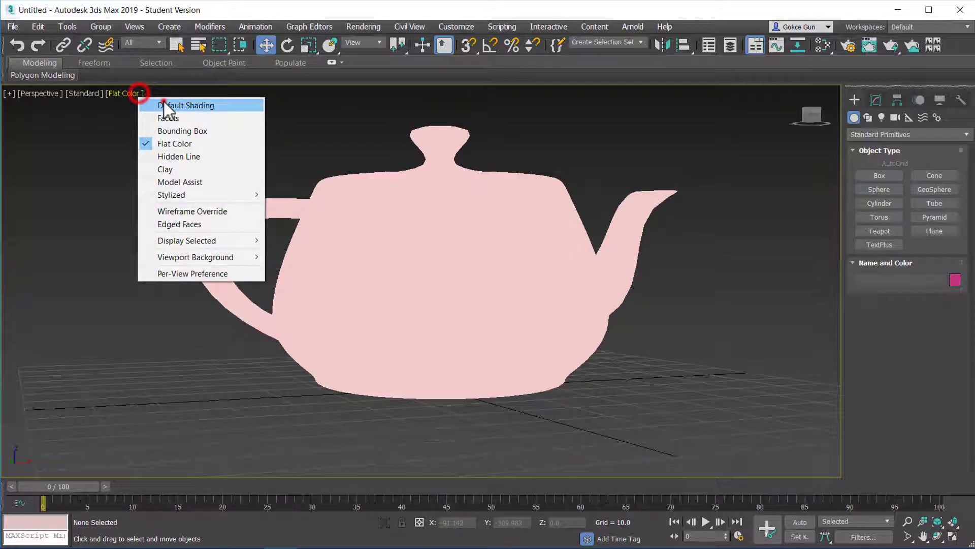
click(163, 104)
click(147, 93)
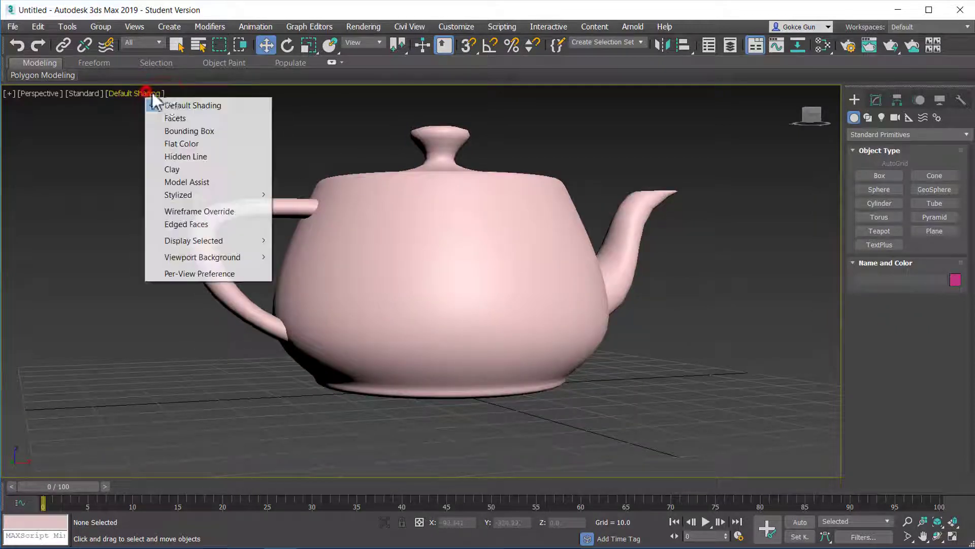
click(183, 144)
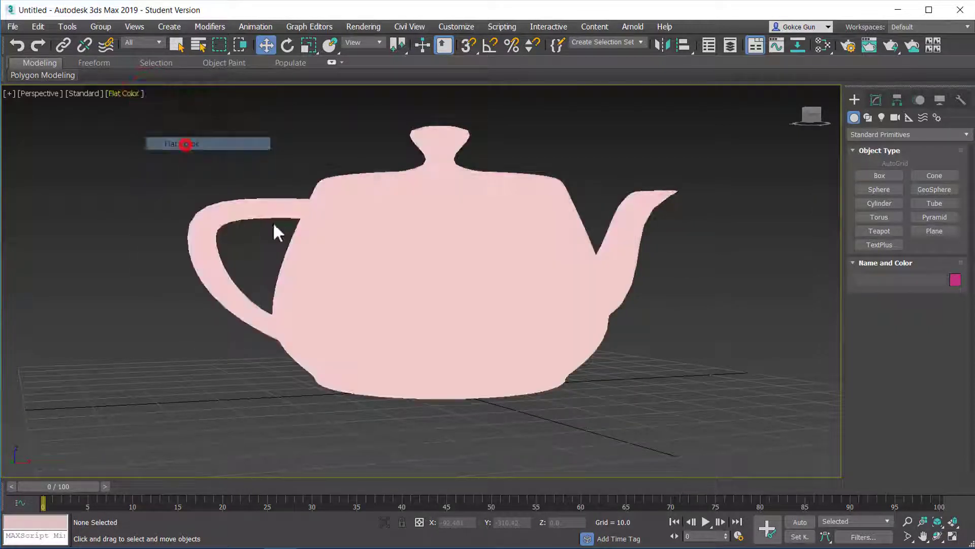
Step: Switch the view to Hidden Line, examine the teapot's mesh from above, and change the shading to Model Assist
click(125, 93)
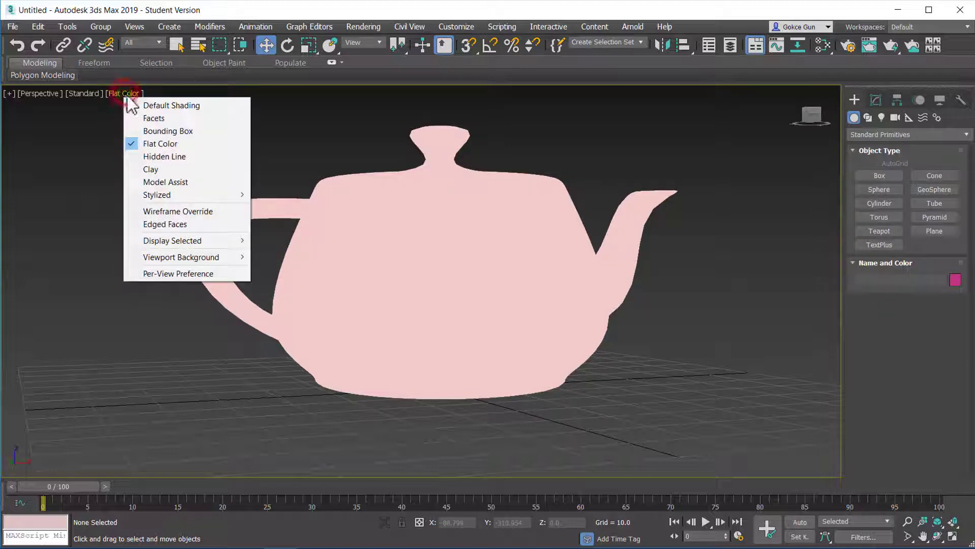
click(168, 157)
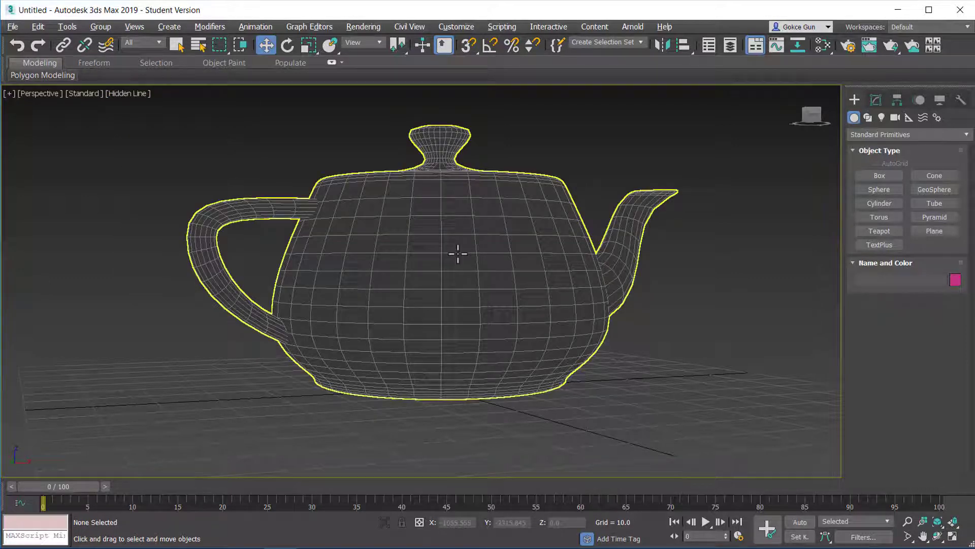
alt+middle_drag(457, 254, 420, 285)
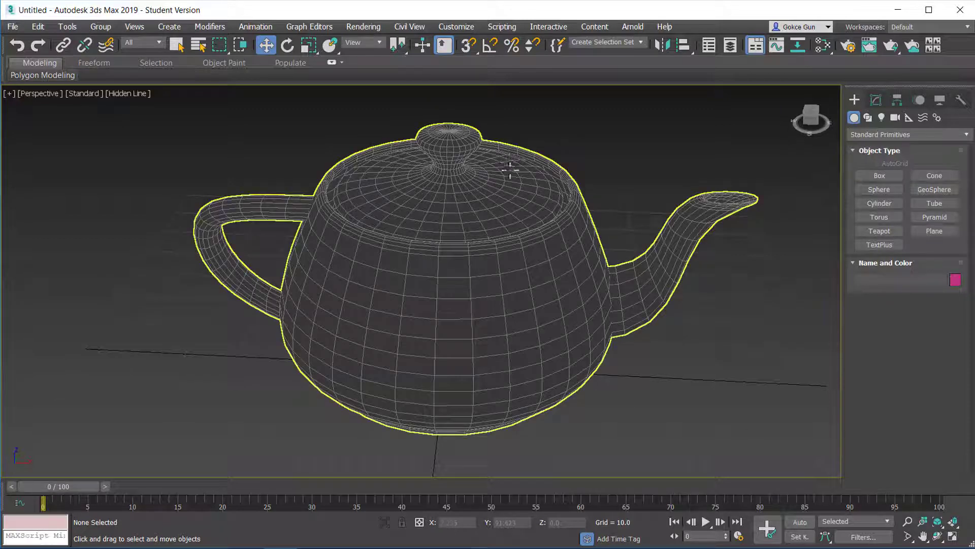
click(129, 93)
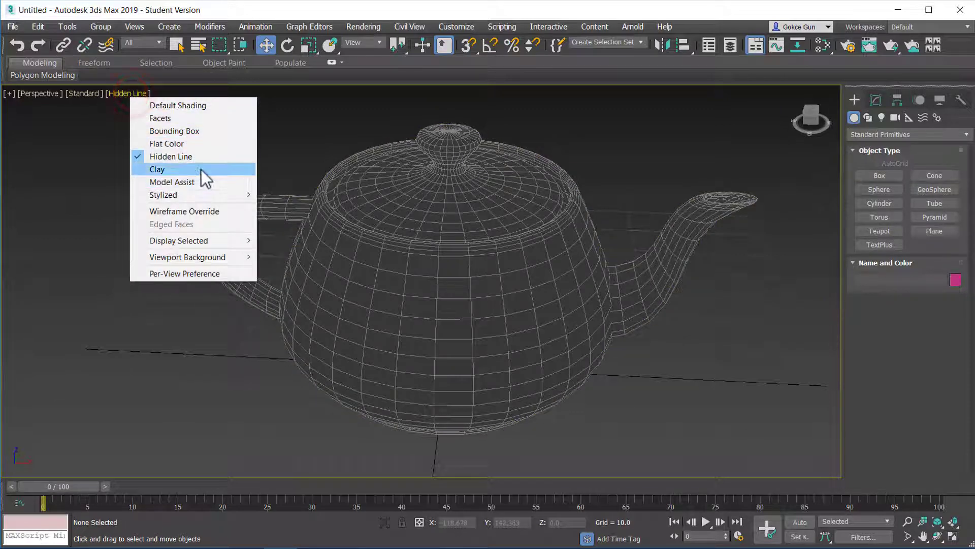
click(206, 183)
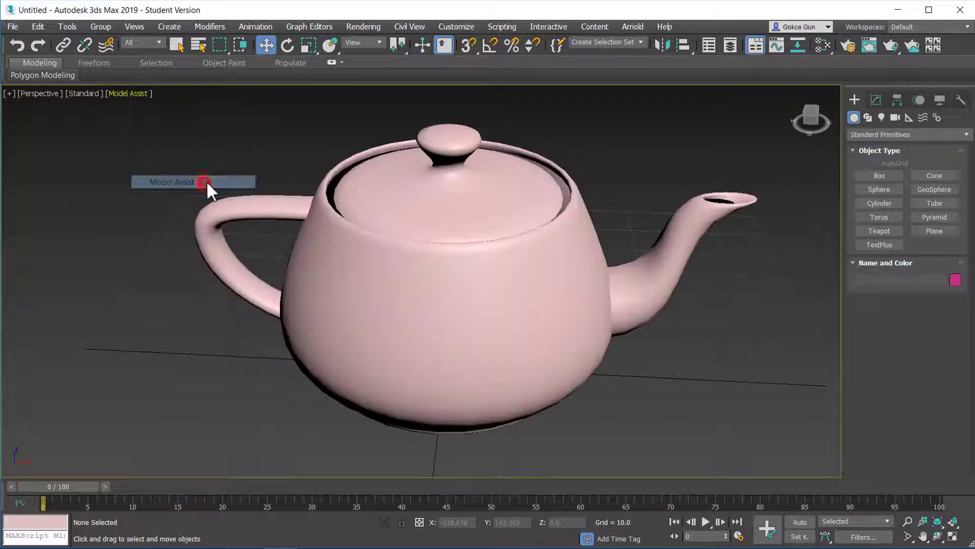
Step: Apply the stylized Graphite mode, examine the teapot from another angle, and change the style to Color Pencil
click(135, 91)
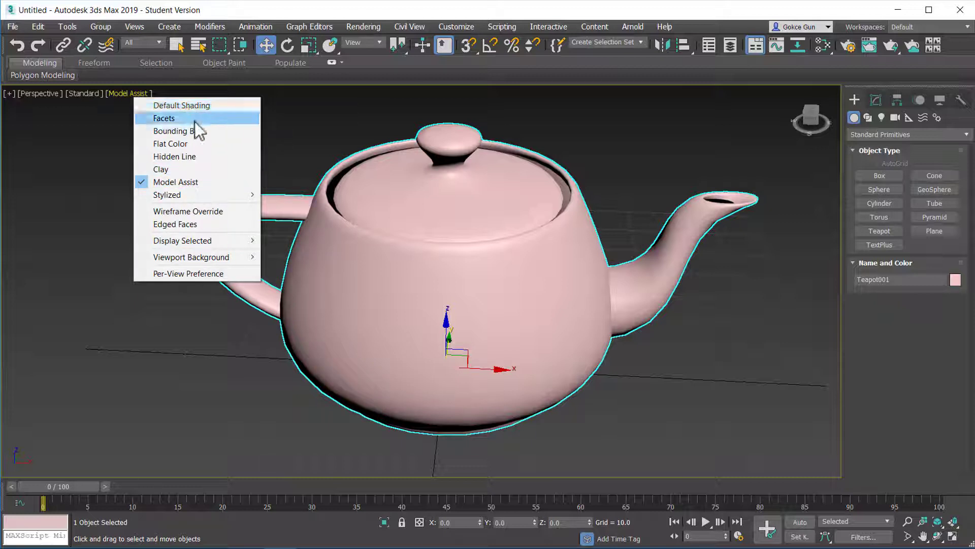
mouse_move(196, 195)
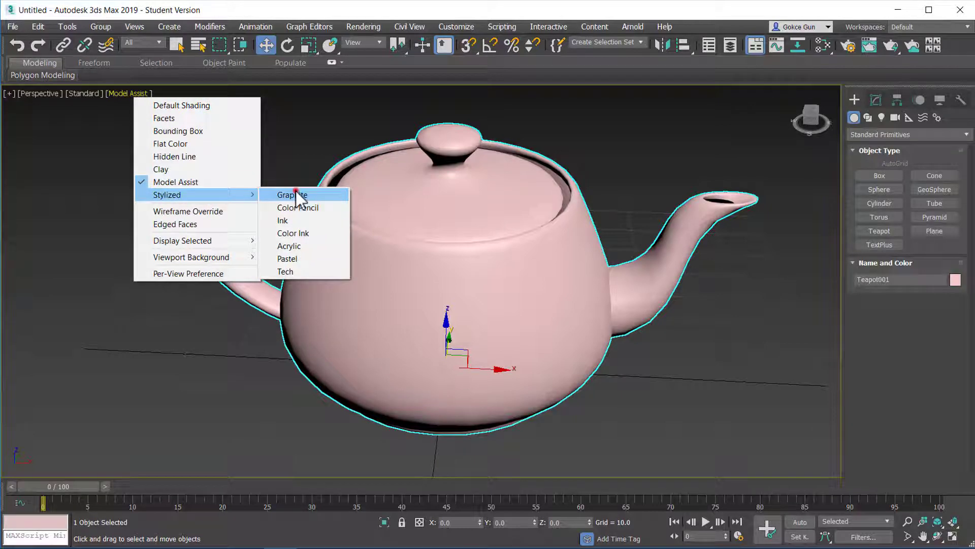
click(295, 194)
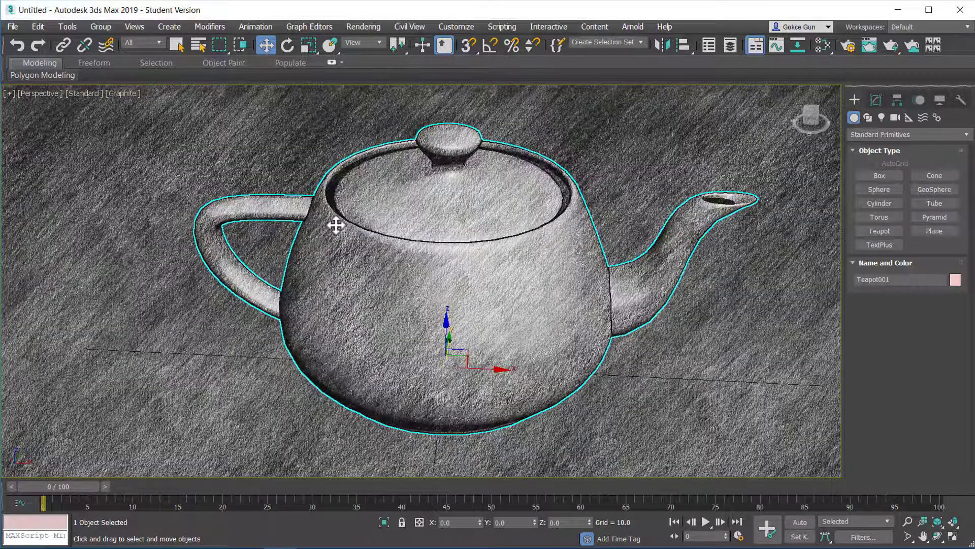
alt+middle_drag(335, 224, 371, 231)
click(122, 93)
click(185, 194)
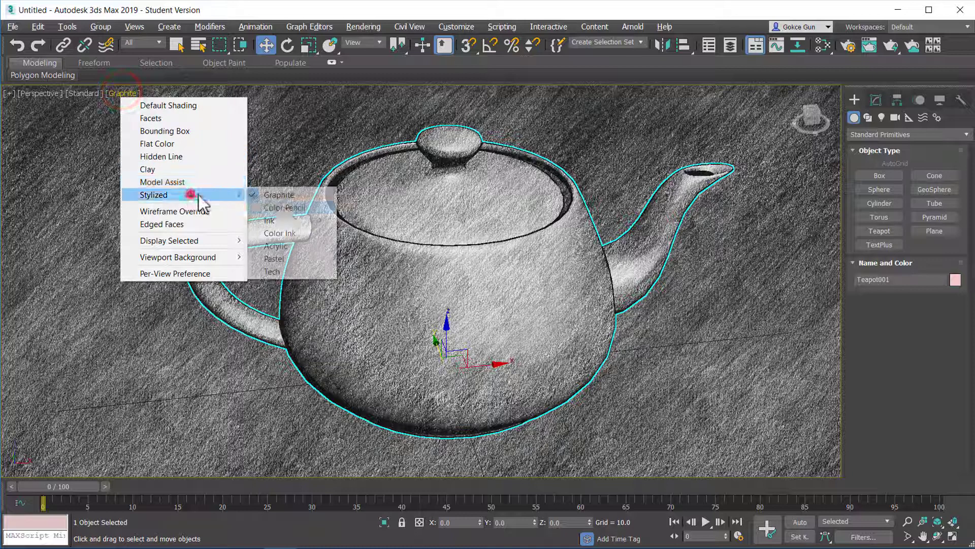
click(285, 208)
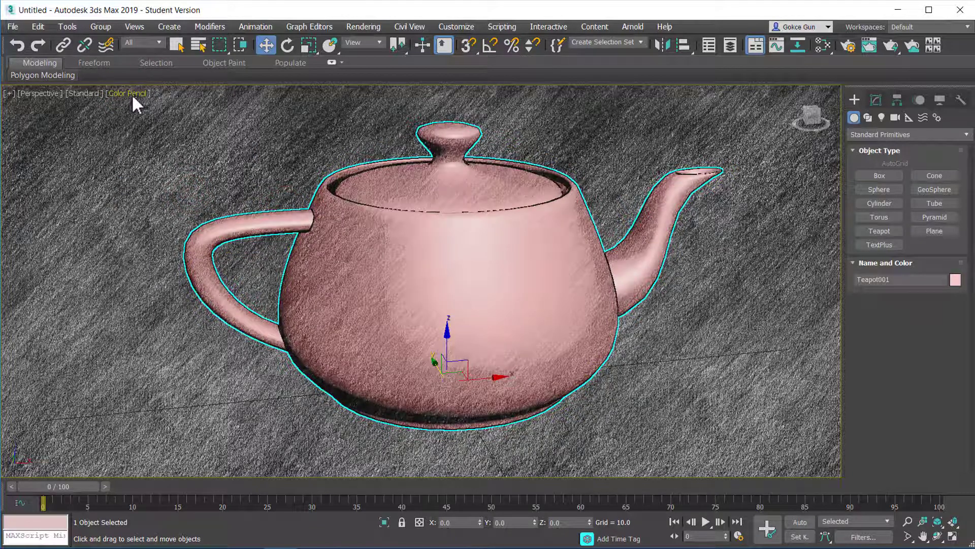
Step: Show the teapot in the stylized Ink mode and return the view to Default Shading
click(130, 93)
click(194, 195)
click(281, 222)
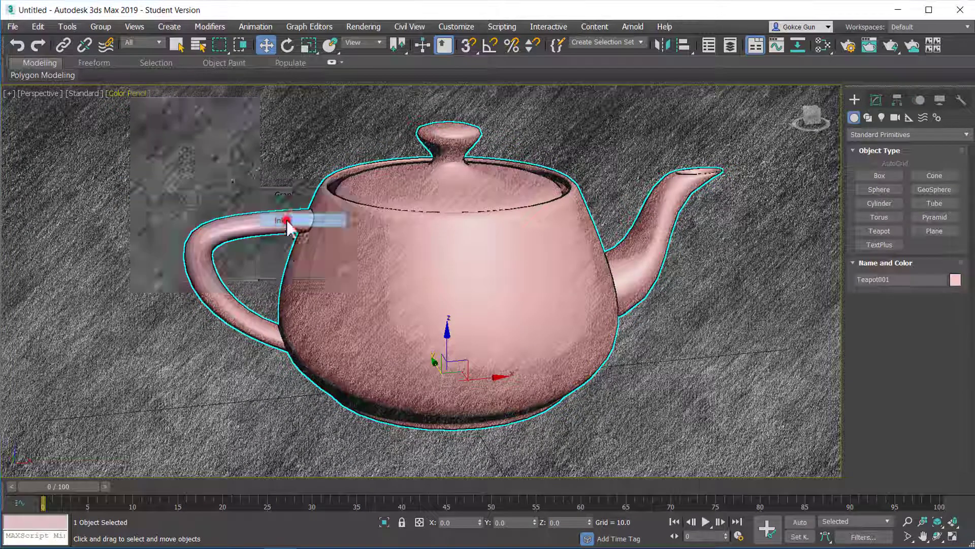
click(111, 94)
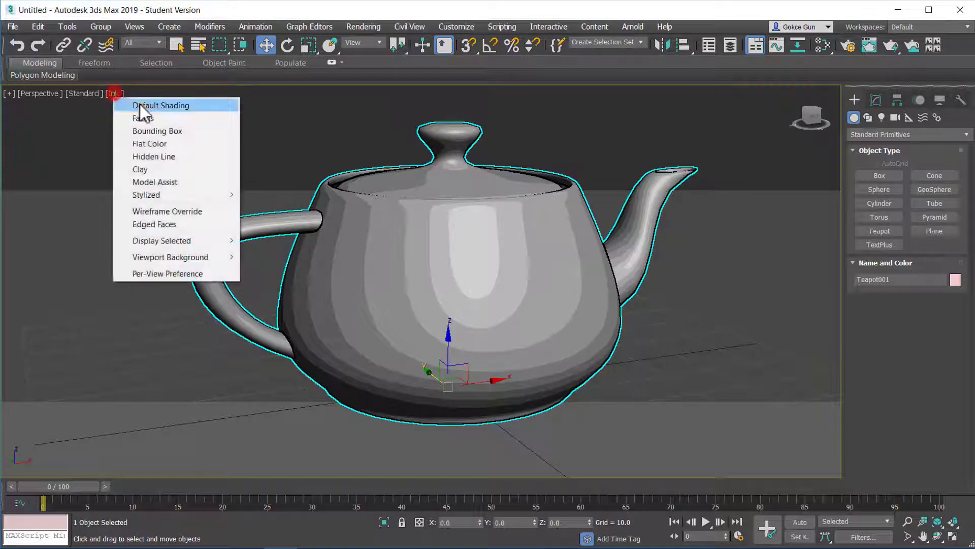
click(148, 102)
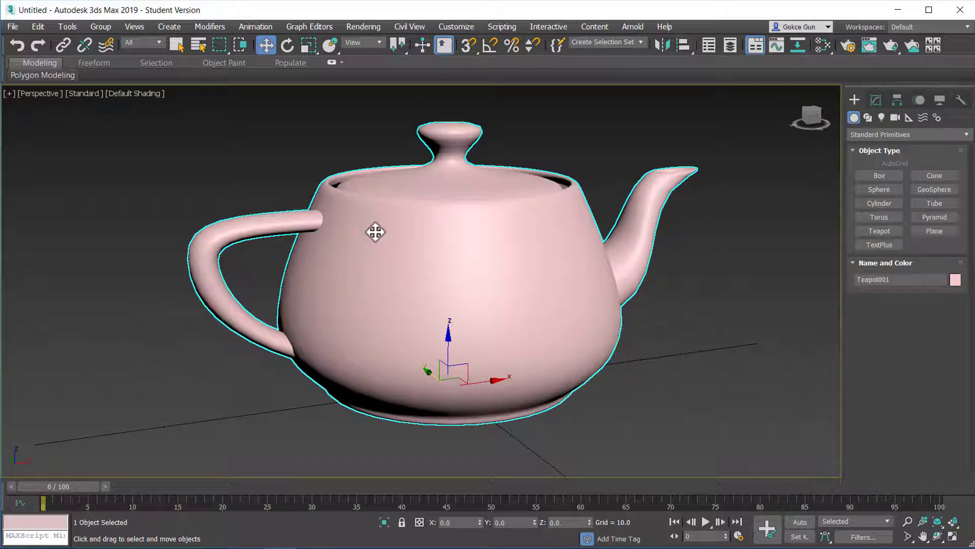
Step: Show the four-viewport layout, activate the Front and Left views in turn, and maximize the Perspective view again
click(41, 93)
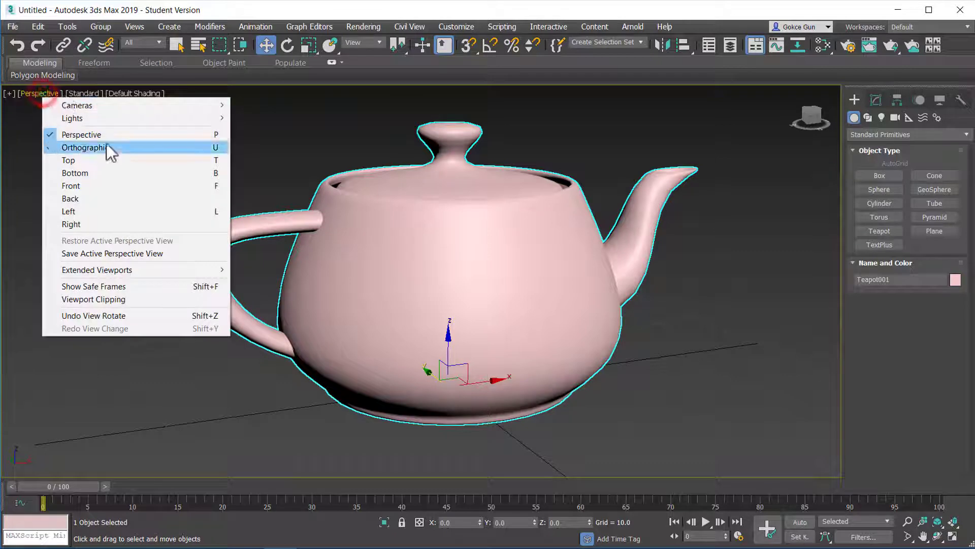
click(285, 135)
key(alt+w)
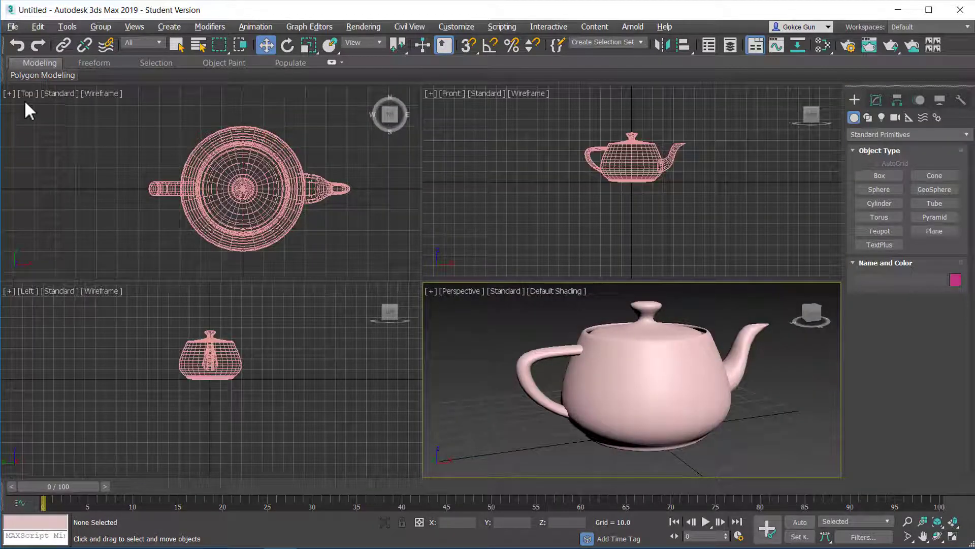
click(463, 115)
click(246, 324)
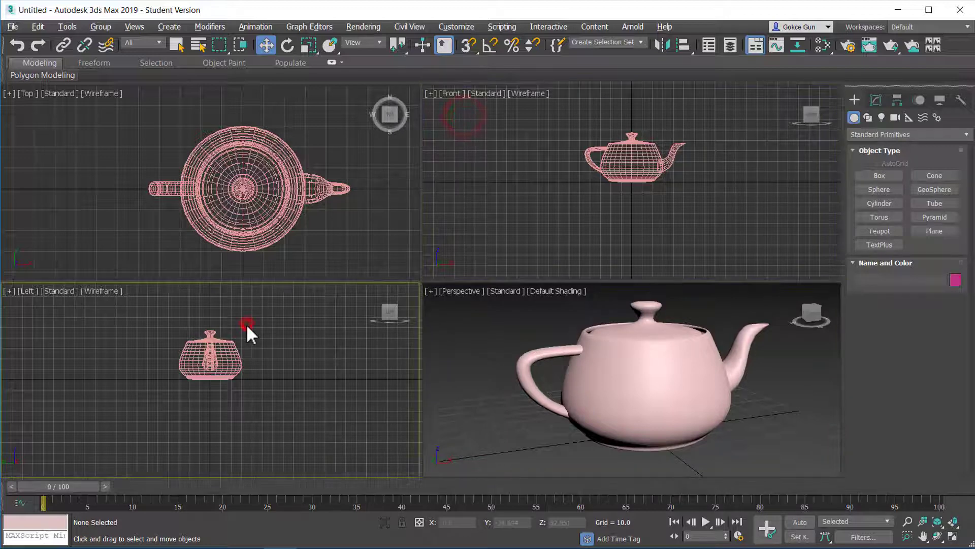
click(477, 350)
key(alt+w)
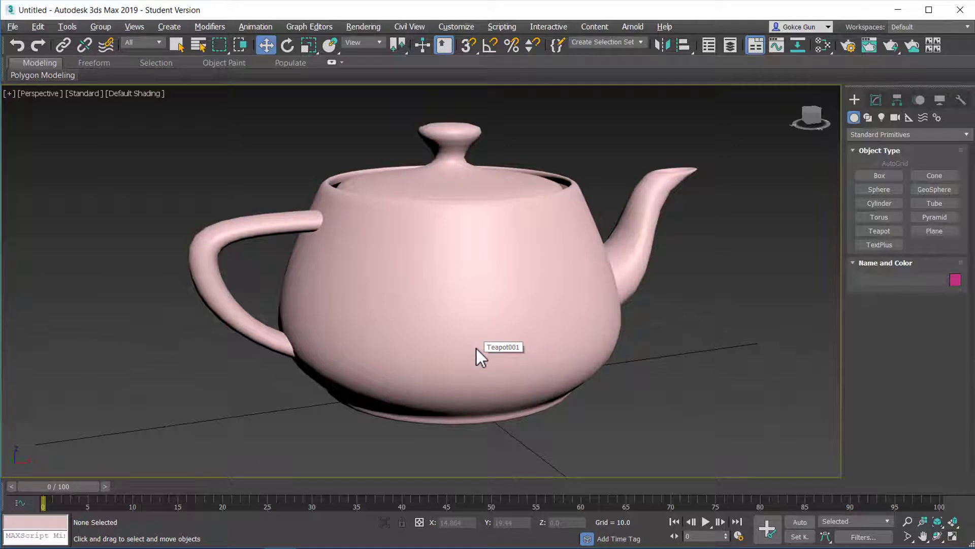
Step: Toggle between the maximized and four-viewport layouts, and maximize the Top view
key(alt+w)
key(alt+w)
key(alt+w)
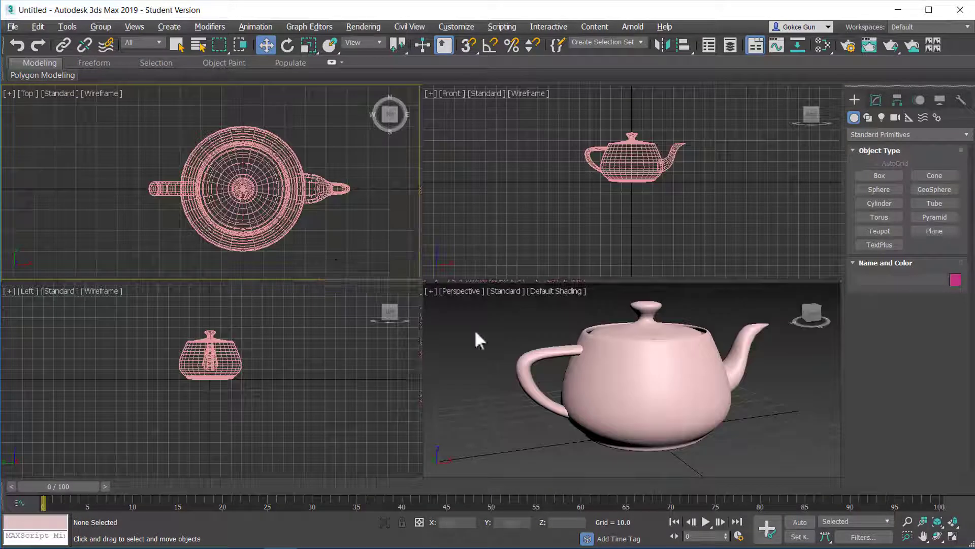
key(alt+w)
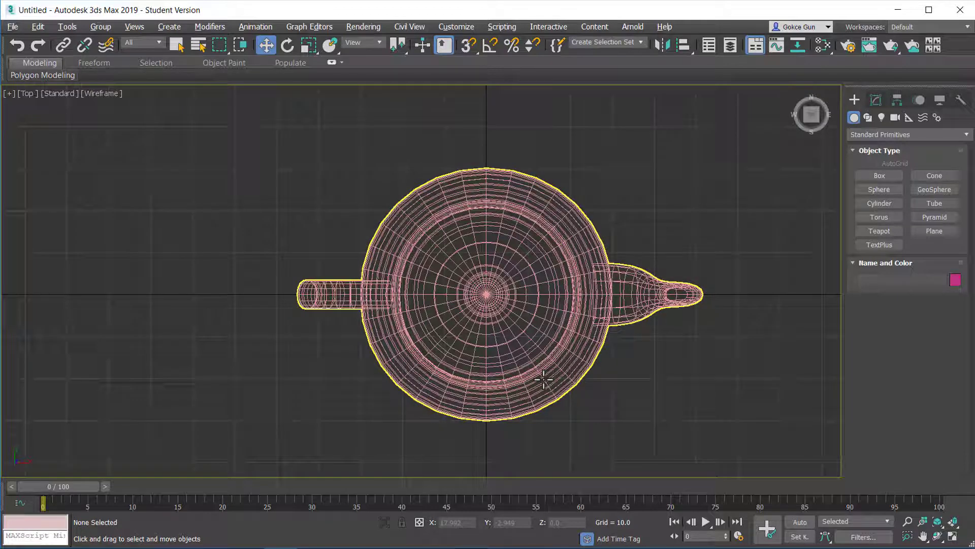
Step: Switch the maximized viewport to the Front view, the Left view and back to Perspective
key(f)
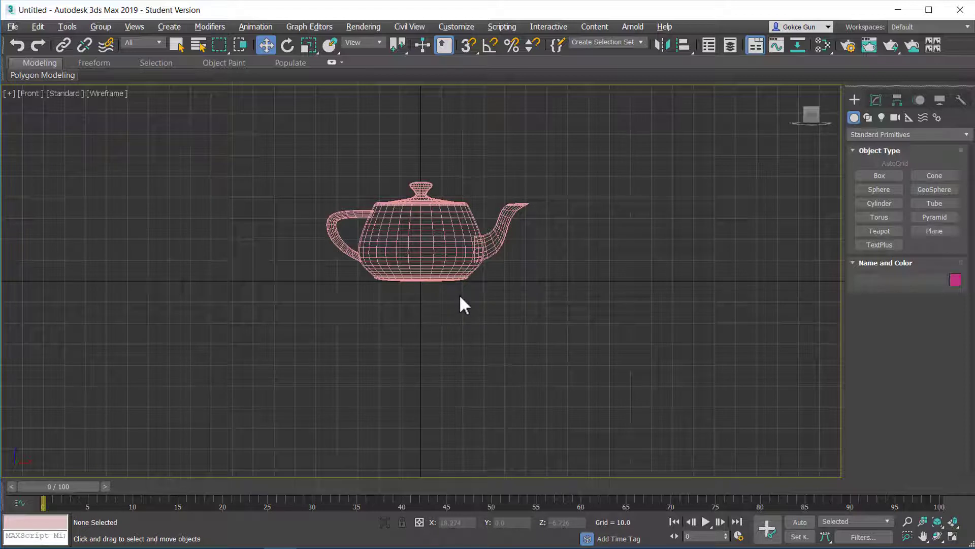
key(l)
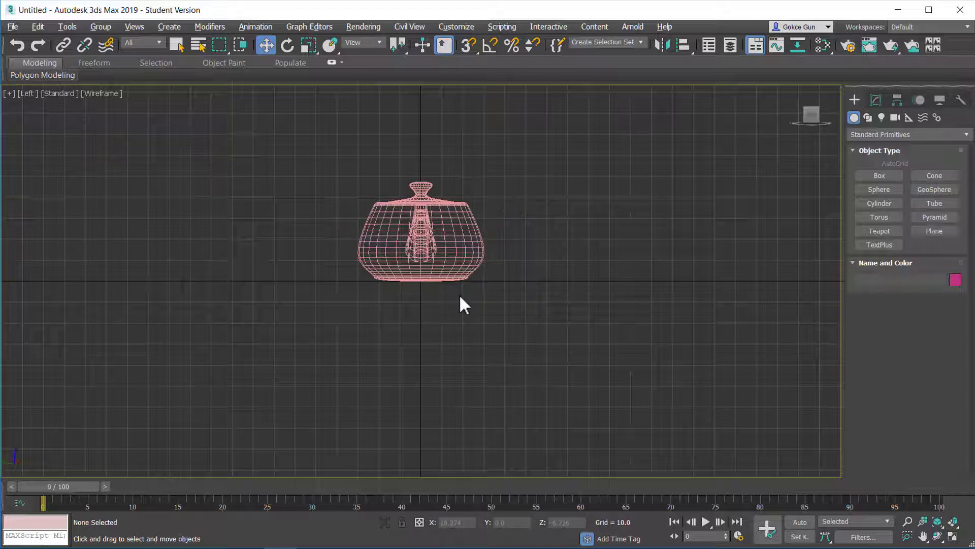
click(29, 93)
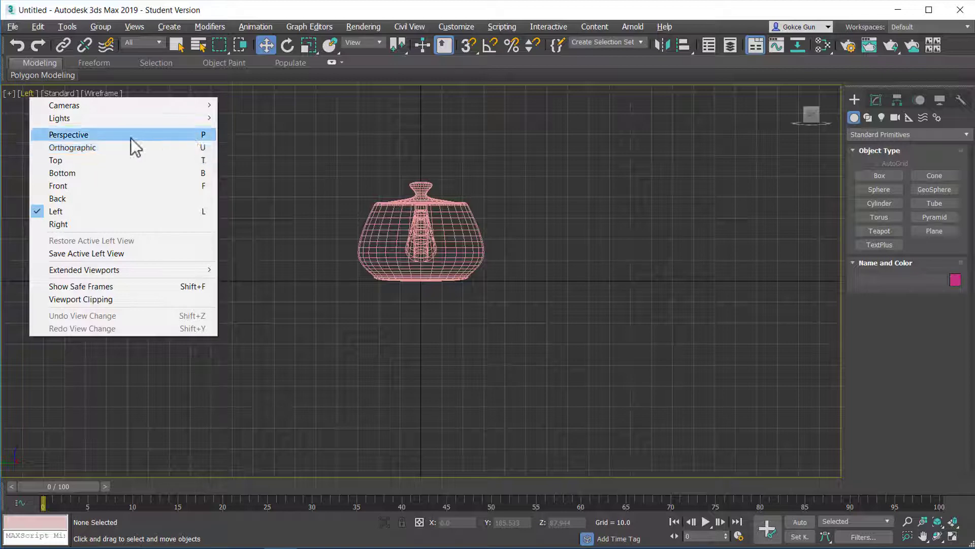
key(Escape)
key(p)
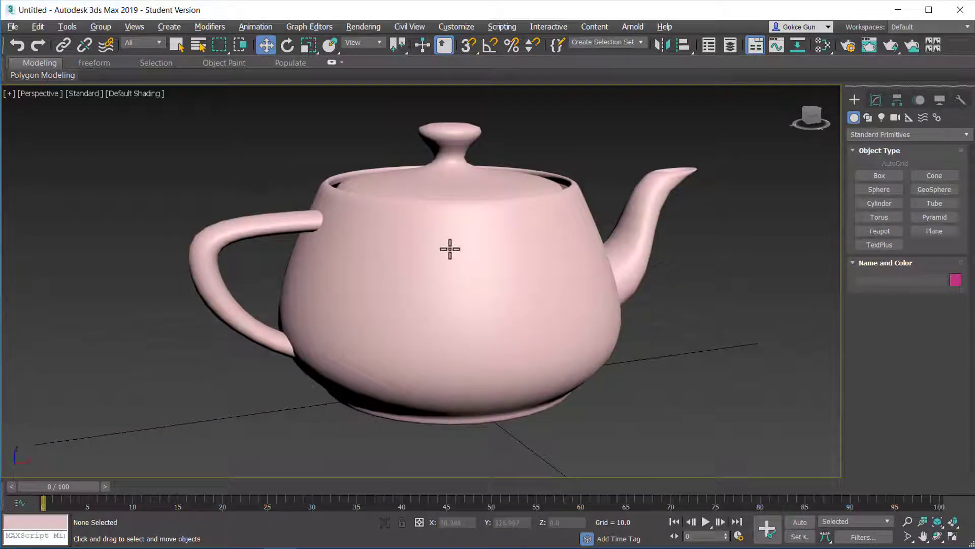
Step: Examine the teapot from a higher angle, switch to the Orthographic view for comparison and return to Perspective
mouse_move(451, 249)
alt+middle_down()
mouse_move(396, 255)
mouse_move(488, 239)
mouse_move(475, 229)
mouse_move(510, 236)
mouse_move(422, 246)
mouse_move(467, 247)
mouse_move(459, 249)
alt+middle_up()
scroll(374, 259, down, 5)
scroll(401, 266, up, 3)
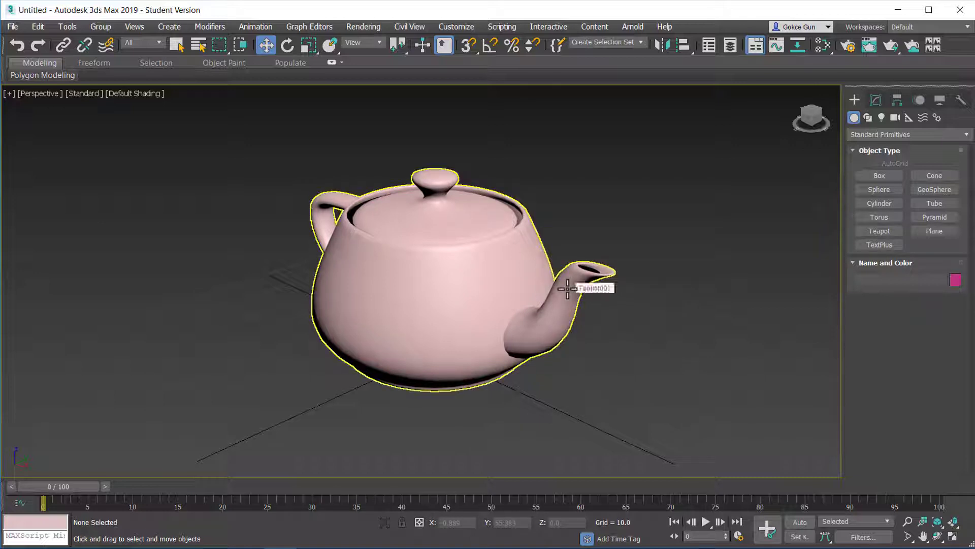
alt+middle_drag(391, 289, 437, 285)
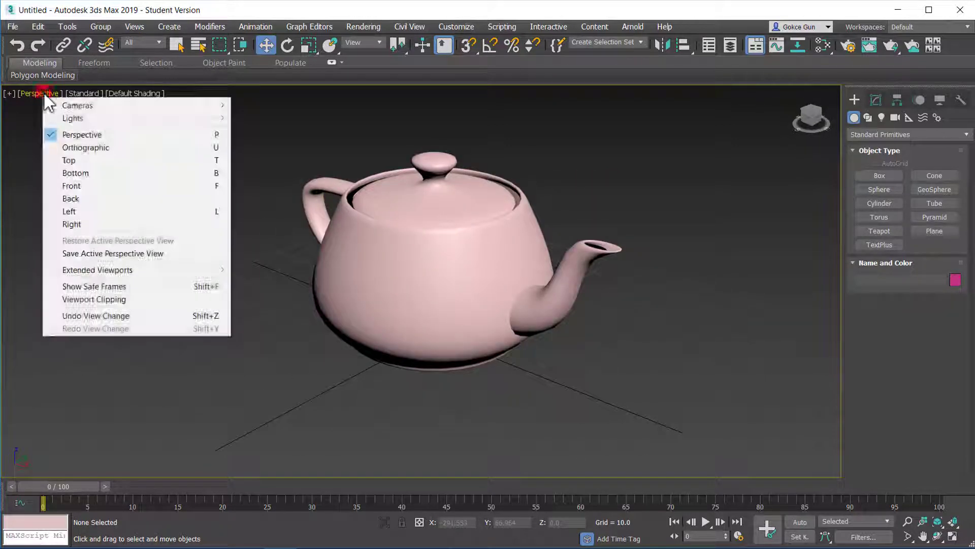
click(44, 93)
click(83, 147)
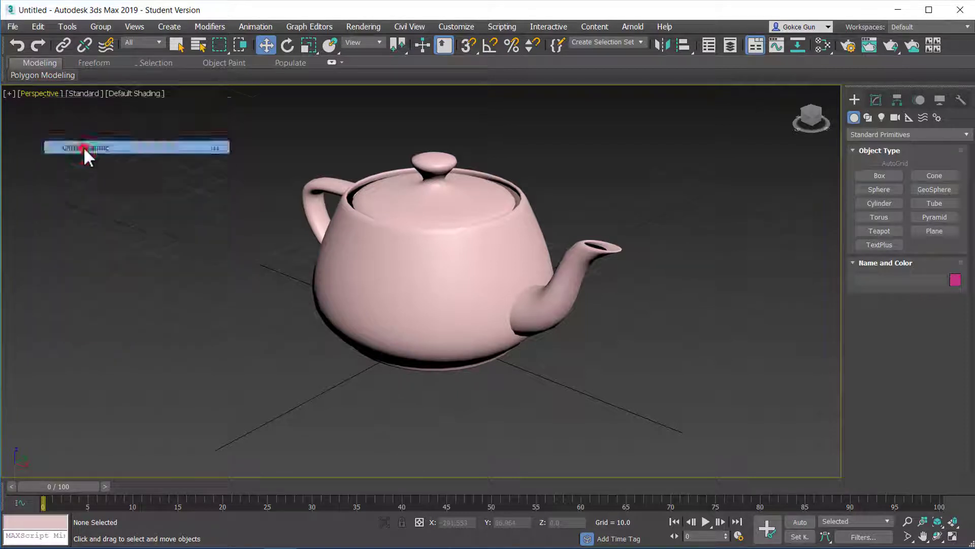
key(p)
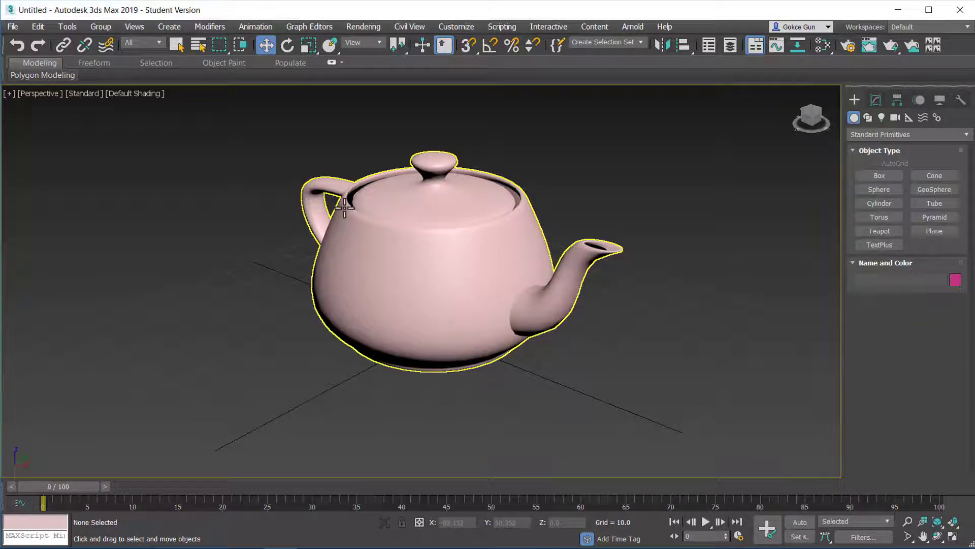
Step: Cycle the viewport through the Top, Front and Left views and return to Perspective to examine the teapot
alt+middle_drag(399, 223, 346, 223)
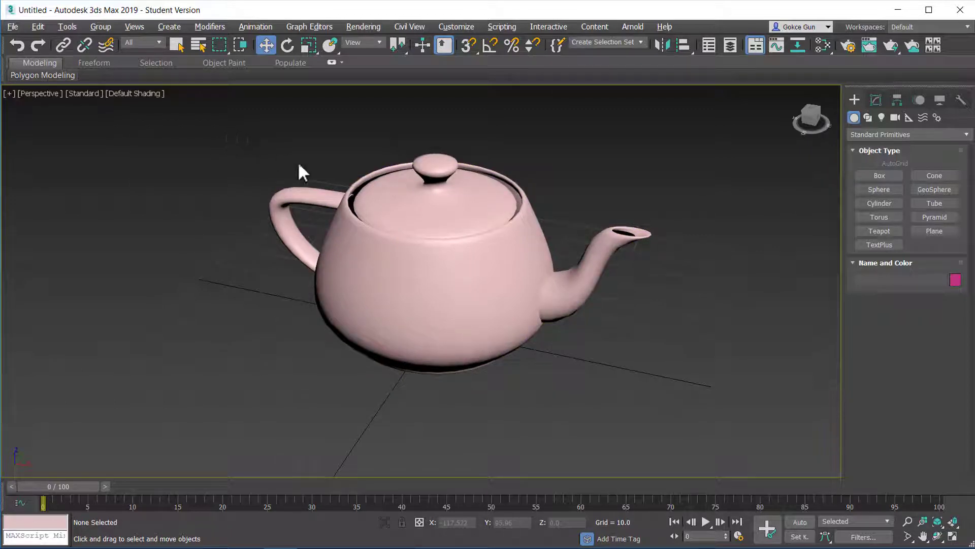
key(t)
key(f)
key(l)
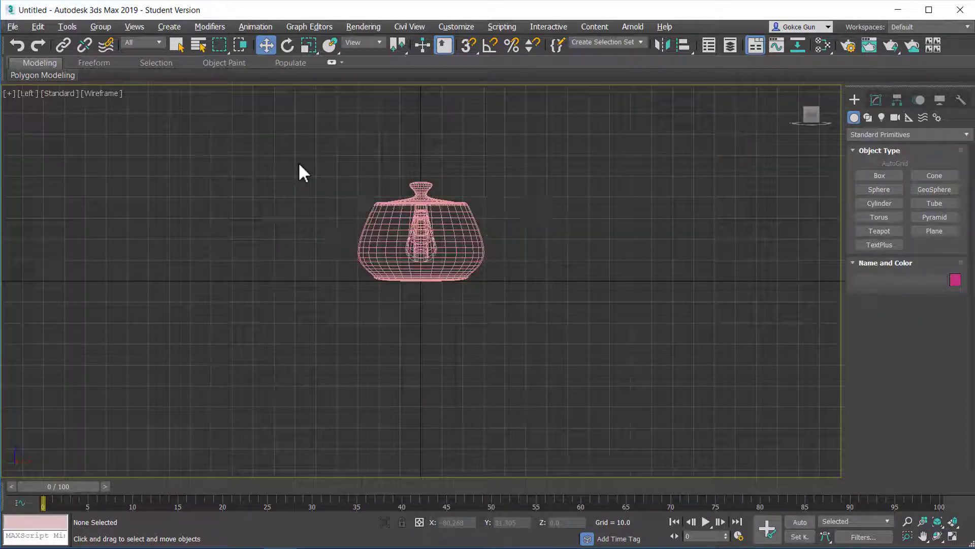
key(p)
mouse_move(444, 276)
alt+middle_down()
mouse_move(466, 285)
mouse_move(675, 270)
mouse_move(462, 277)
mouse_move(451, 254)
mouse_move(446, 268)
alt+middle_up()
Step: Open the list of available views for the Perspective viewport
click(41, 93)
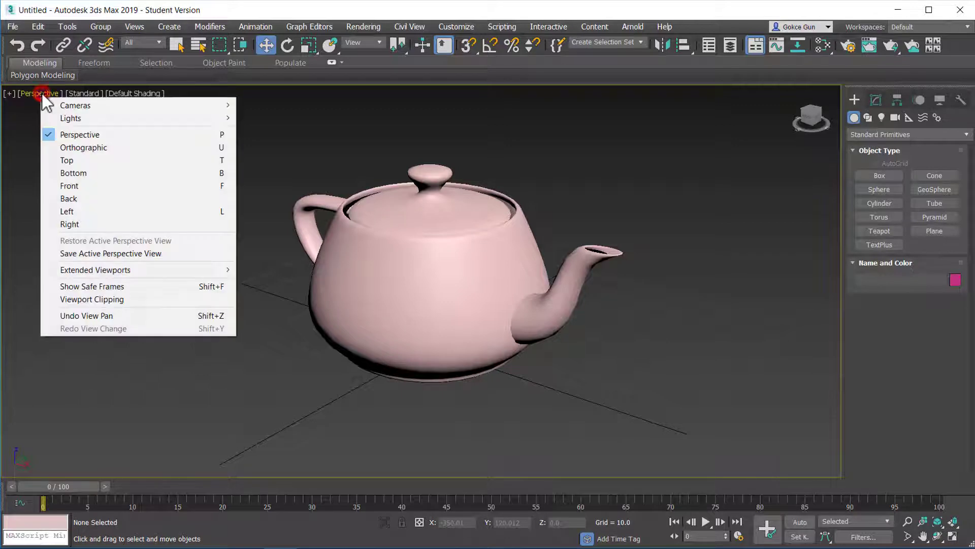